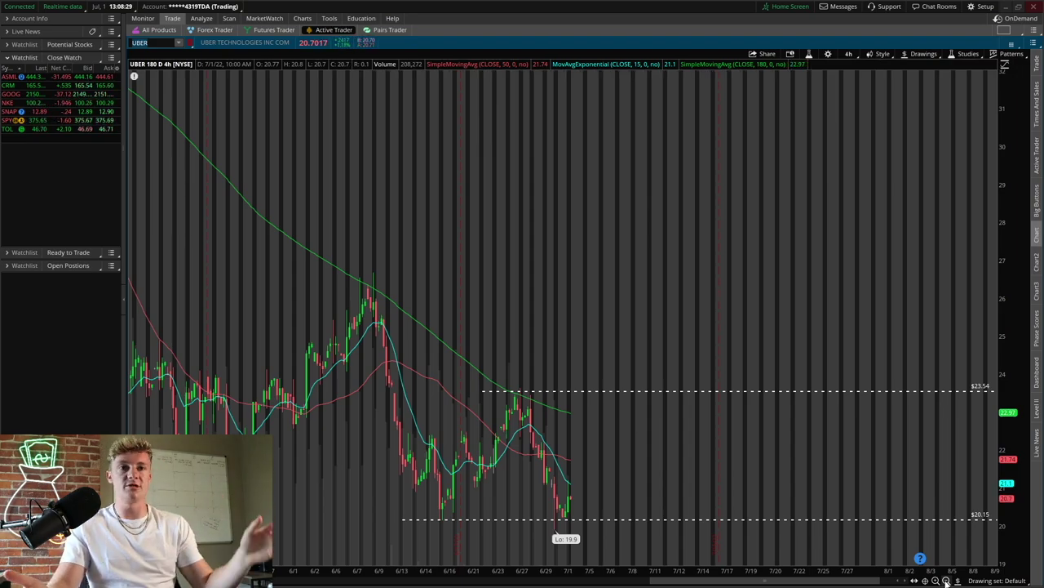
# Examine UBER's downtrend on the 180-day 4-hour chart across wider and closer time ranges.
pyautogui.click(946, 581)
pyautogui.moveTo(448, 531); pyautogui.dragTo(804, 531)
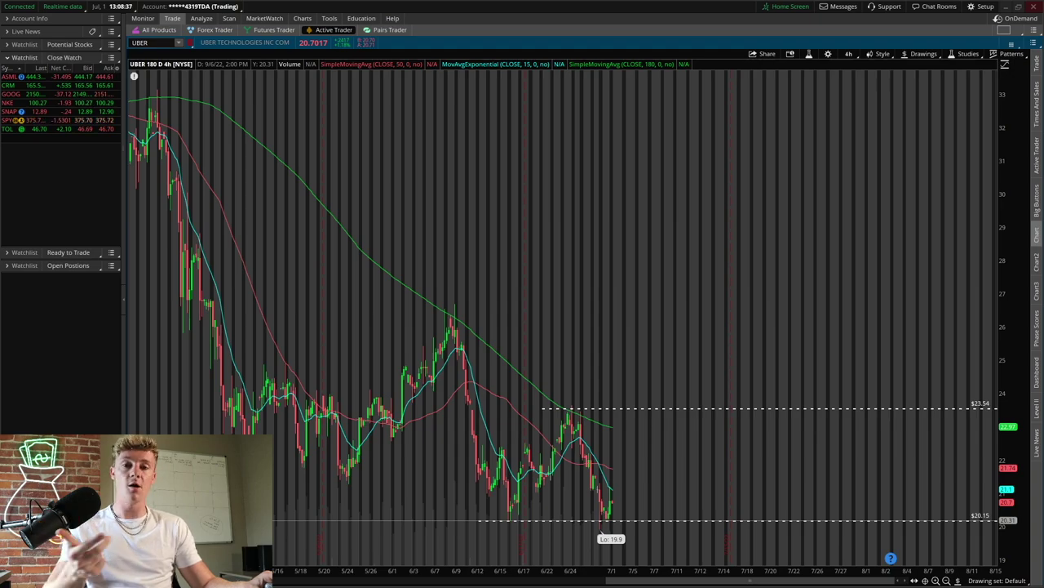
pyautogui.click(947, 580)
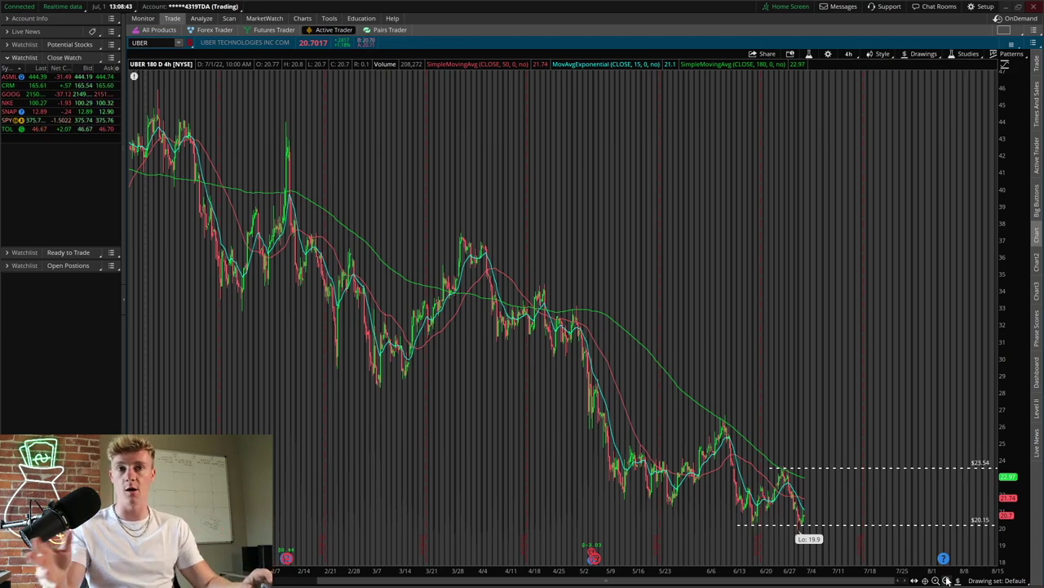
pyautogui.click(946, 581)
pyautogui.scroll(3, 614, 479)
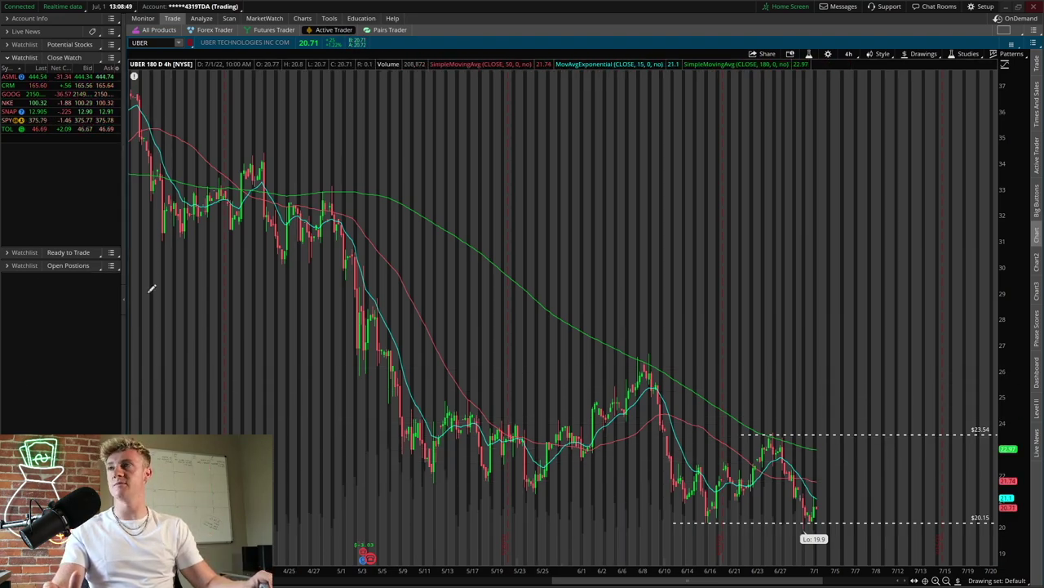
pyautogui.scroll(2, 905, 494)
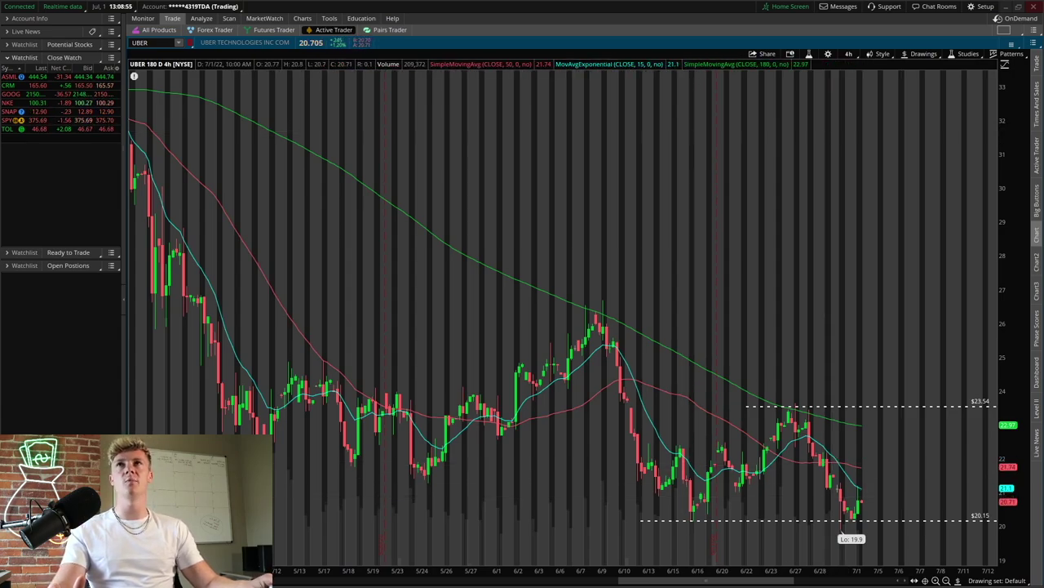
# Switch to the trading-callouts channel in Discord, maximize the window and view the June 24 UBER callout's chart image.
pyautogui.hotkey('alt', 'Tab')
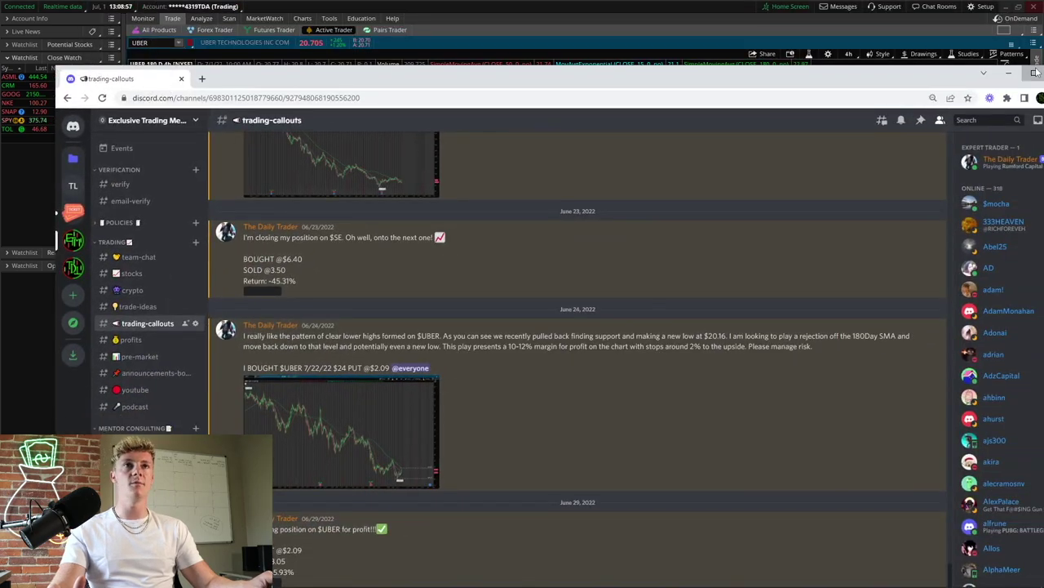
pyautogui.click(1035, 72)
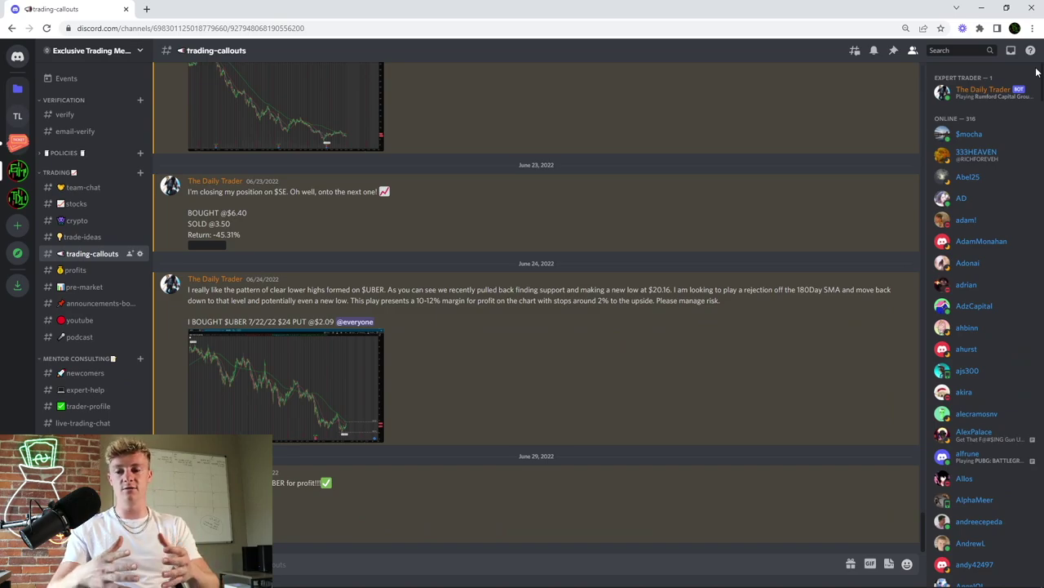
pyautogui.click(263, 352)
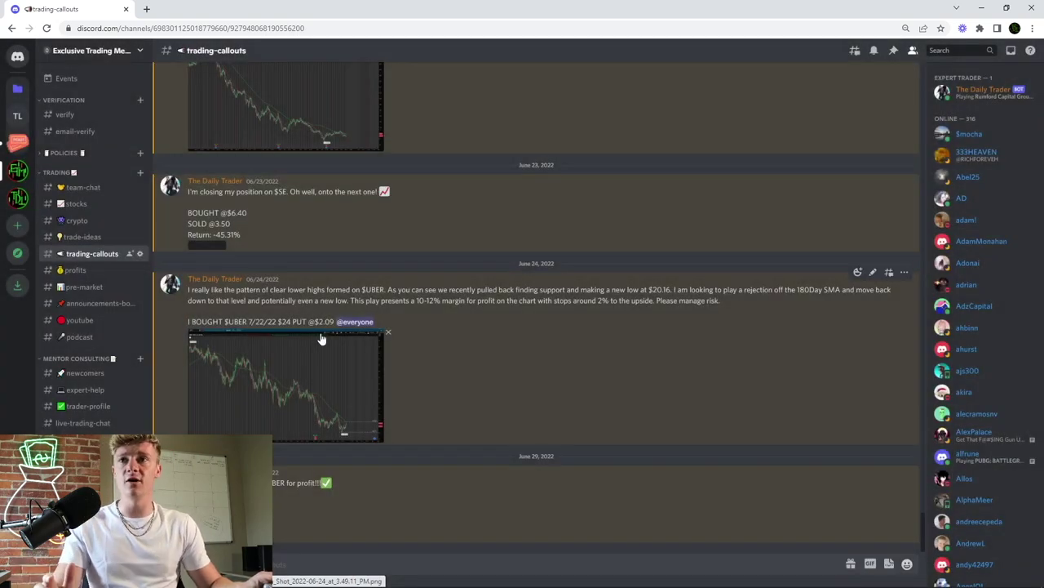
pyautogui.click(309, 358)
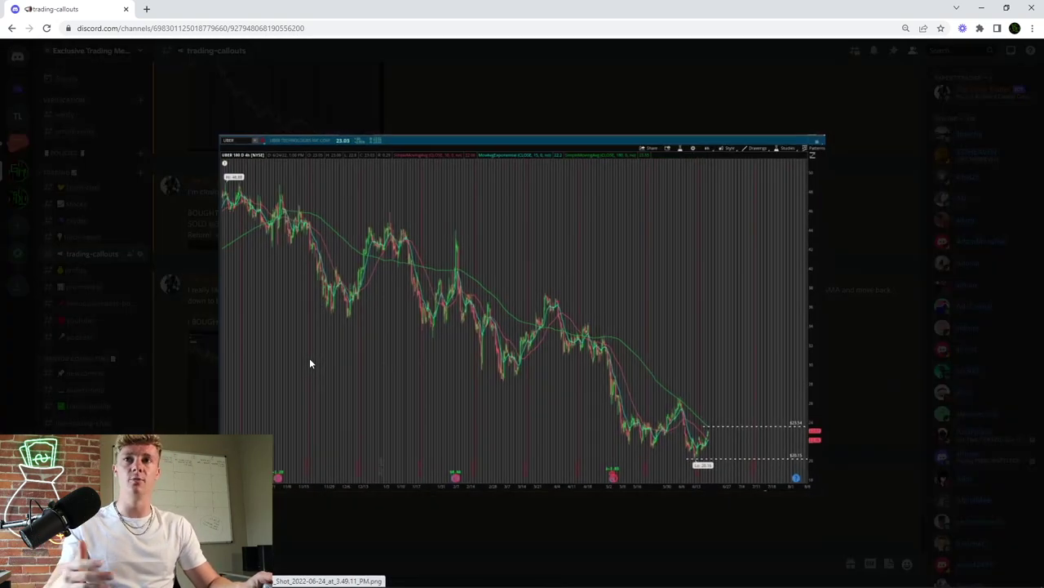
pyautogui.click(404, 127)
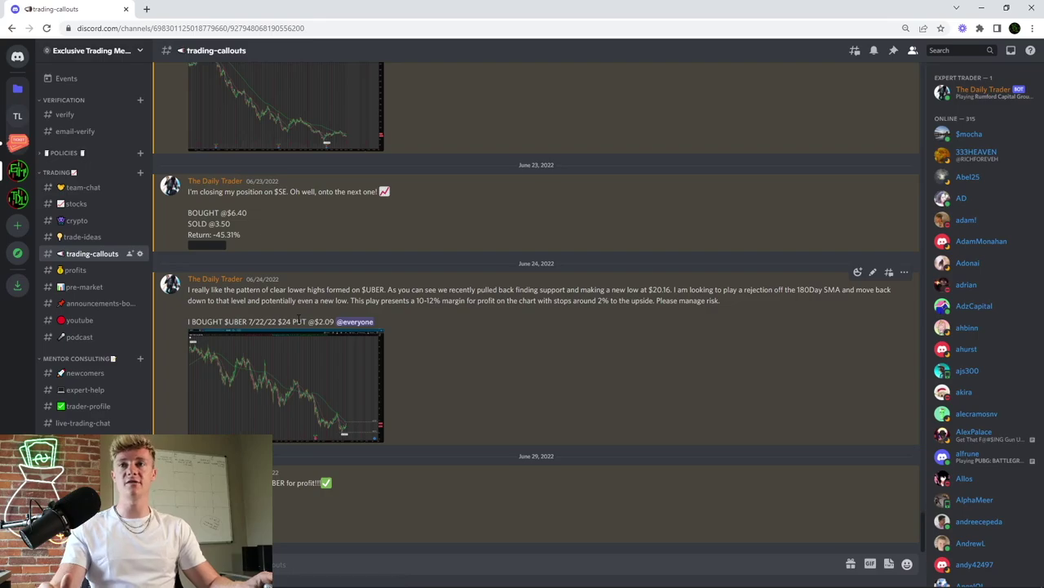
# Review the June 24 UBER put callout text against its enlarged chart image.
pyautogui.click(293, 417)
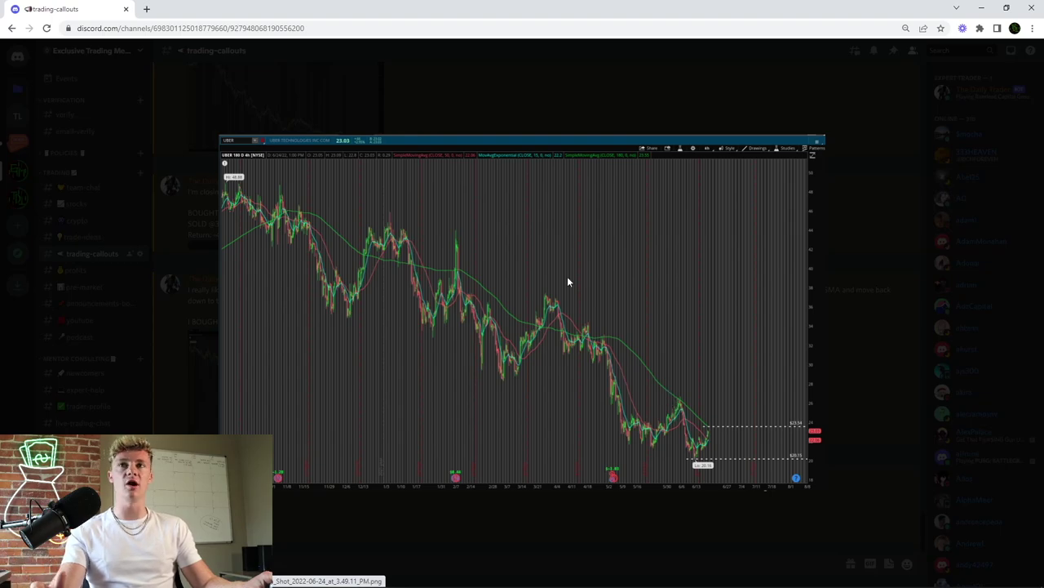
pyautogui.click(411, 69)
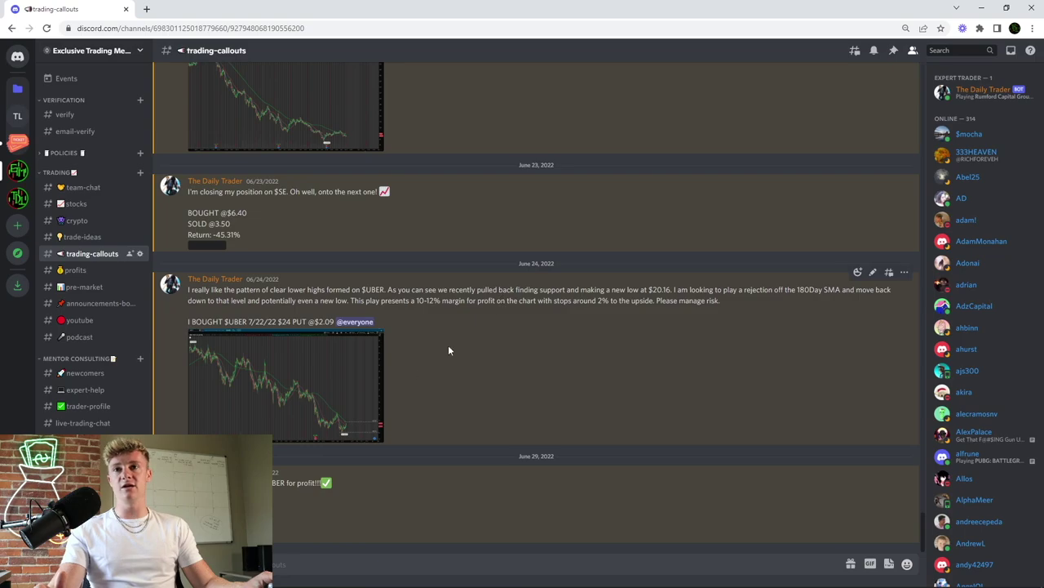
pyautogui.click(319, 390)
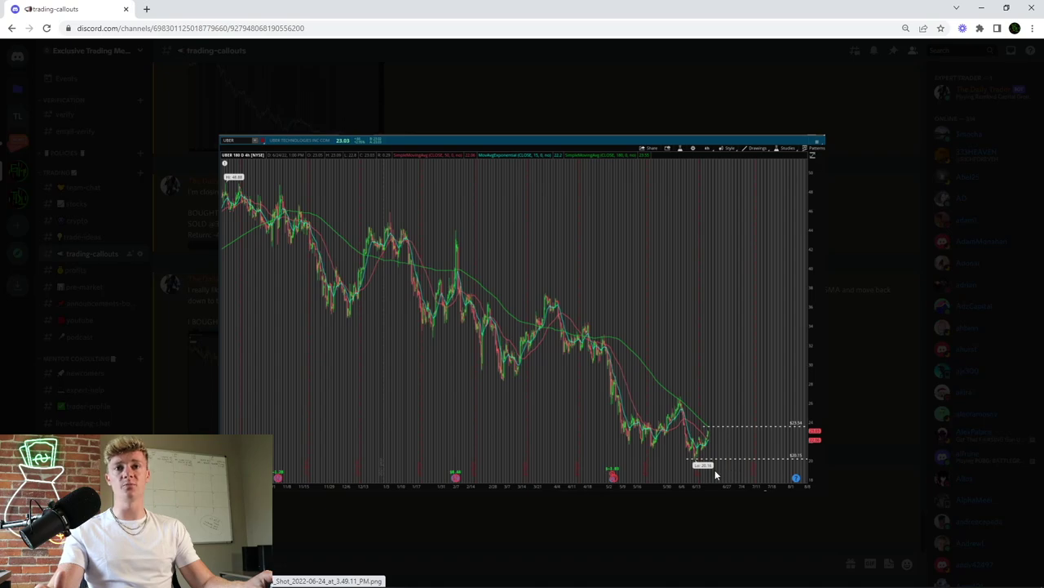
pyautogui.click(654, 494)
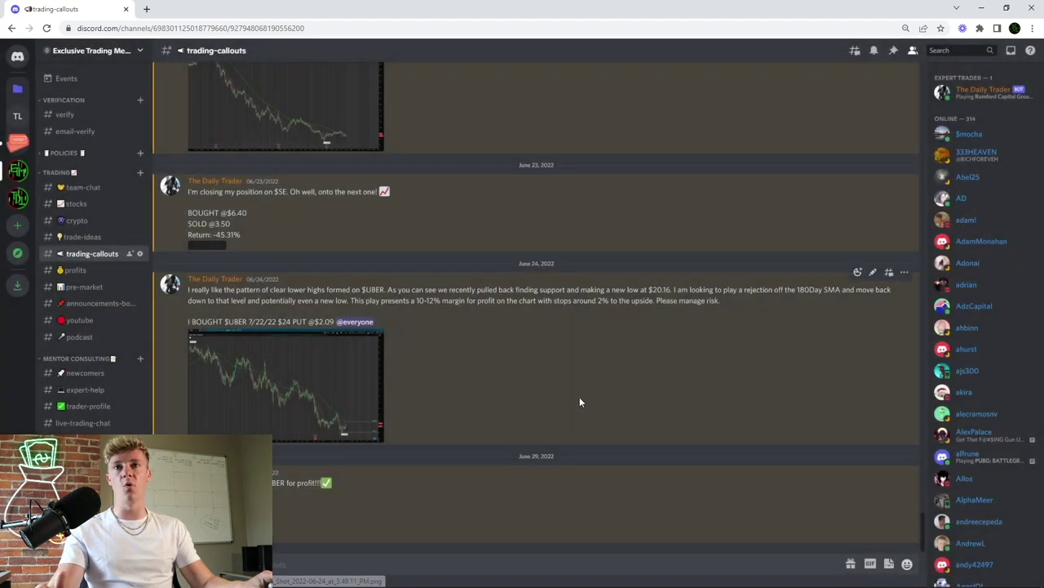
pyautogui.click(361, 385)
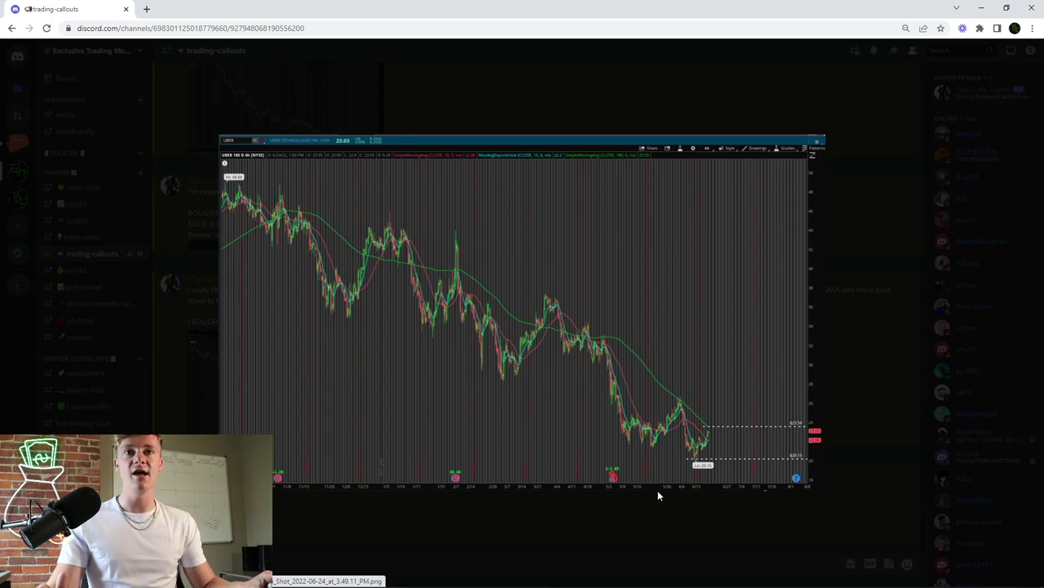
pyautogui.click(650, 515)
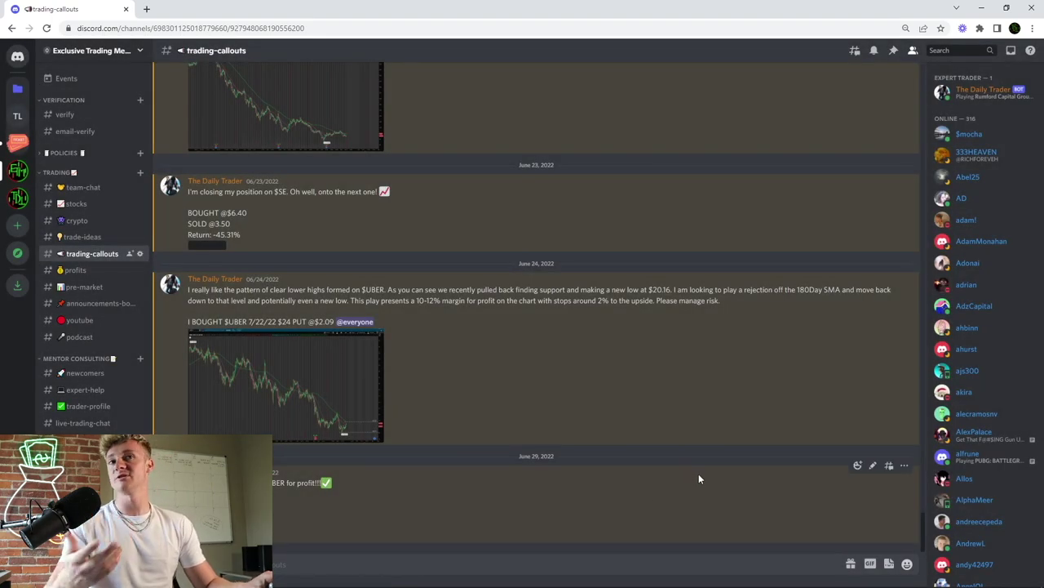
pyautogui.click(329, 385)
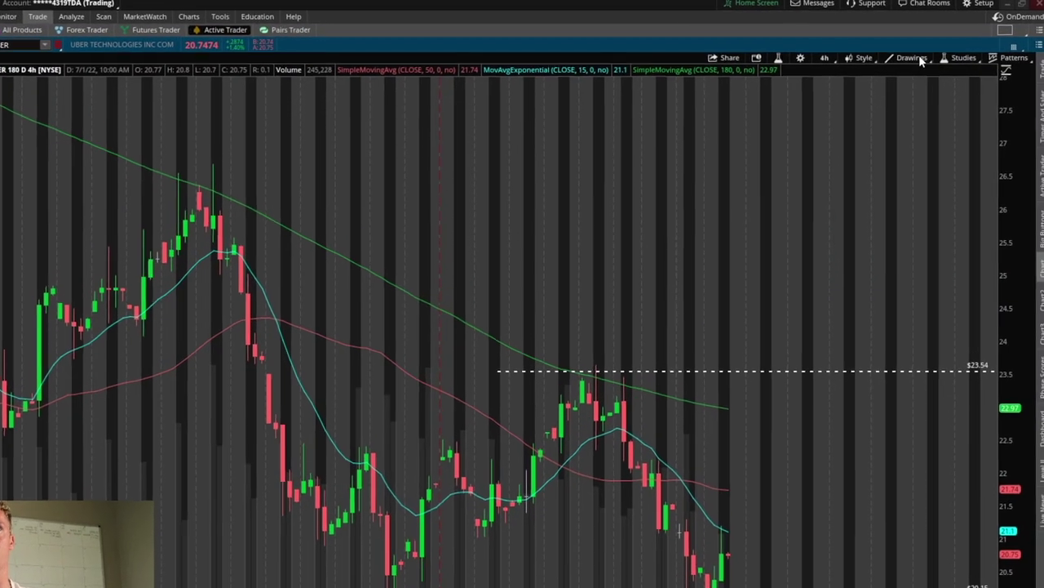
# Measure the move from about 21.1 up to the $23.54 level with a temporary trendline, and remove the drawing.
pyautogui.click(924, 54)
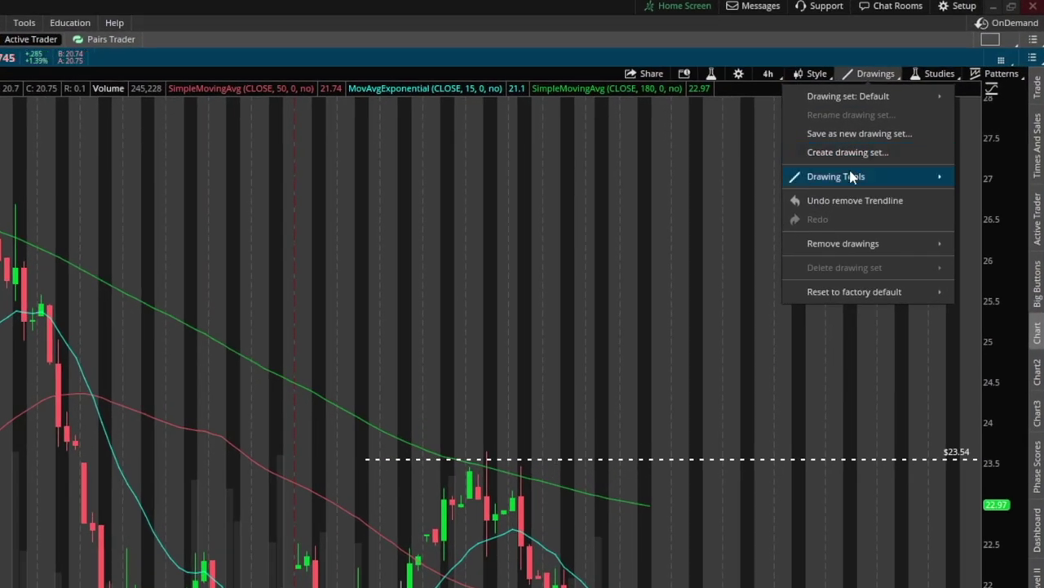
pyautogui.moveTo(939, 172)
pyautogui.click(967, 208)
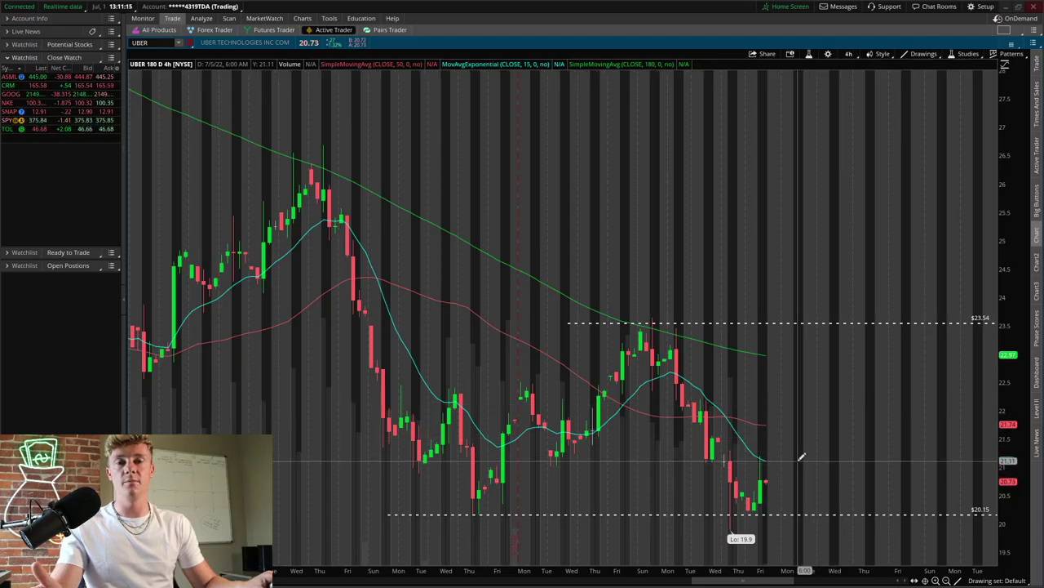
pyautogui.click(799, 461)
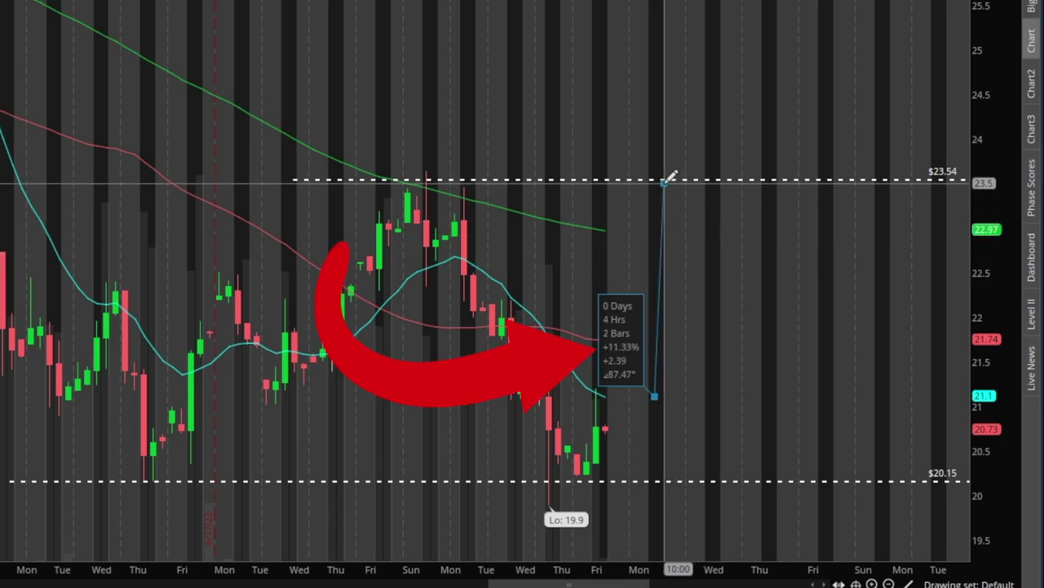
pyautogui.click(667, 179)
pyautogui.rightClick(667, 243)
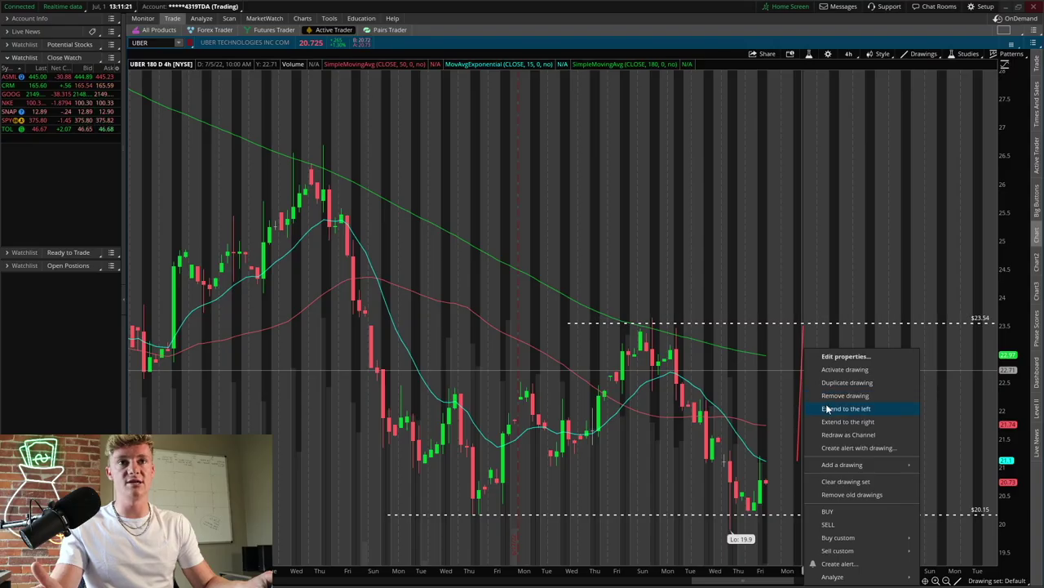
pyautogui.click(832, 396)
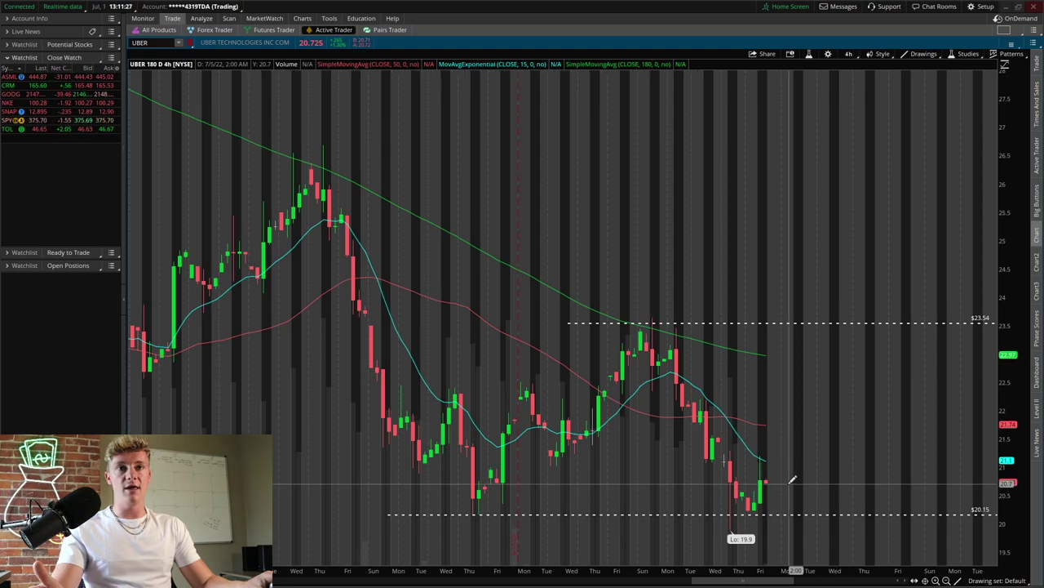
# Measure the move between about 20.7 and 22.93, near the green 180-period moving average, with another temporary trendline.
pyautogui.moveTo(784, 481); pyautogui.dragTo(785, 354)
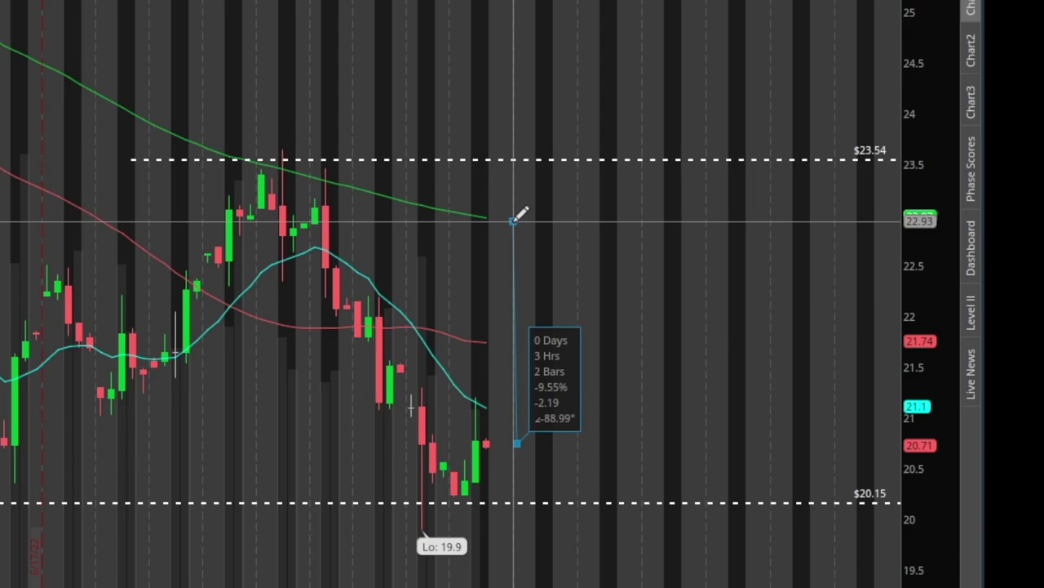
pyautogui.rightClick(514, 219)
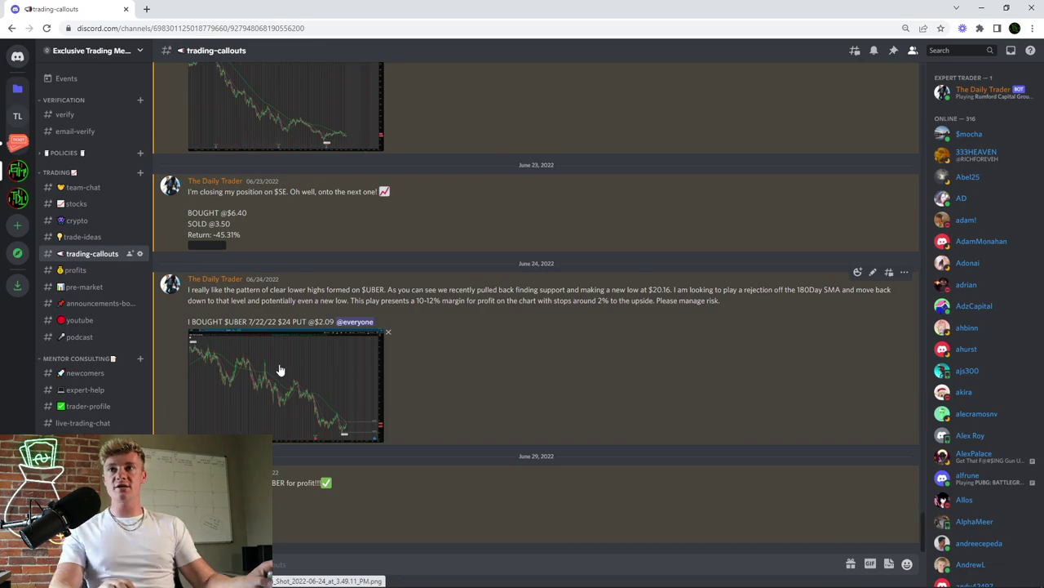
# View the June 24 UBER chart image in Discord once more and return to the trading-callouts messages.
pyautogui.click(279, 368)
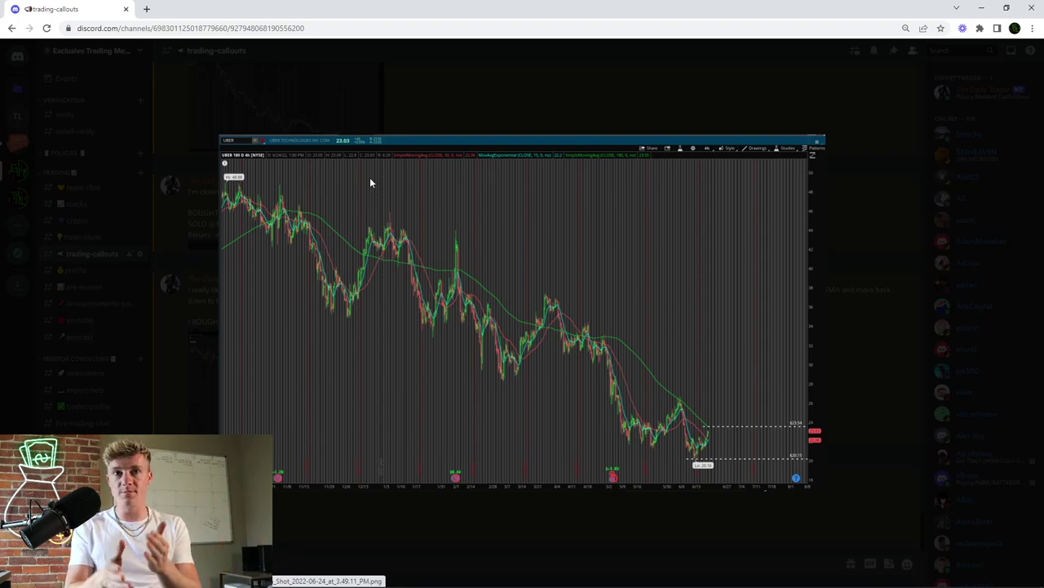
pyautogui.click(211, 280)
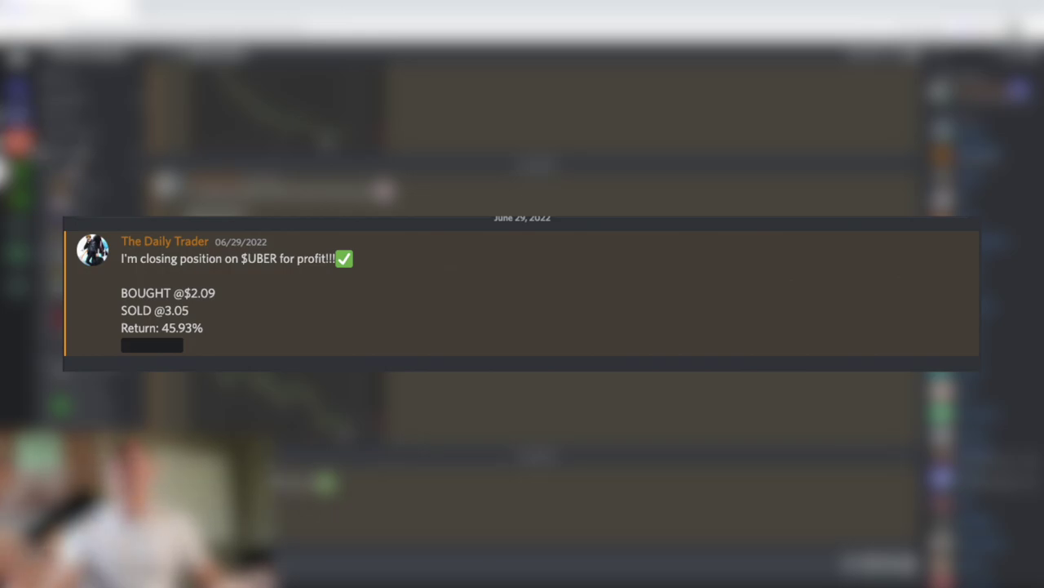
# Browse the trade-ideas channel to the June 29 posts and view the UBER gains screenshot.
pyautogui.scroll(20, 289, 385)
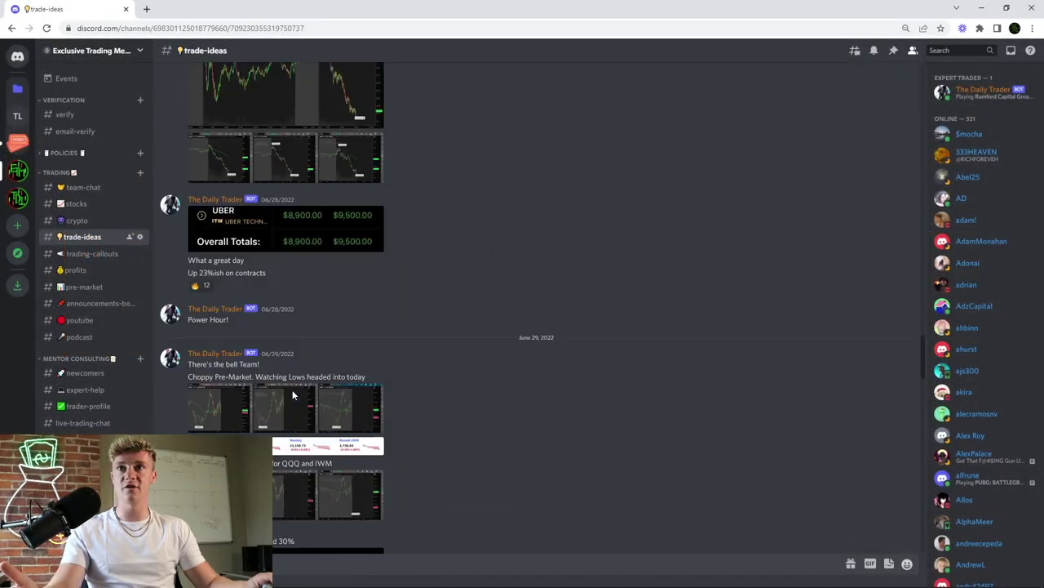
pyautogui.scroll(-10, 295, 403)
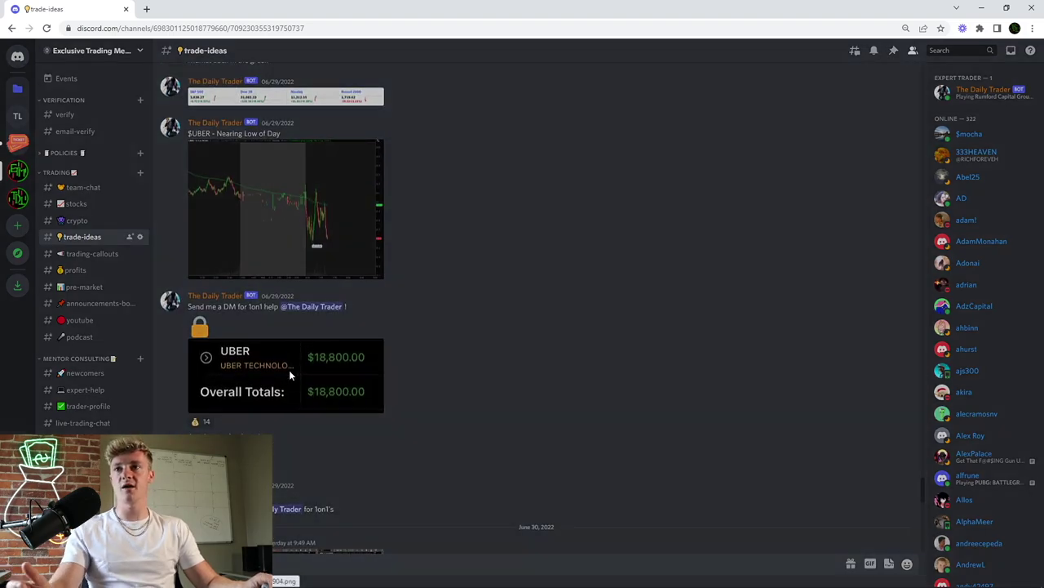
pyautogui.click(287, 373)
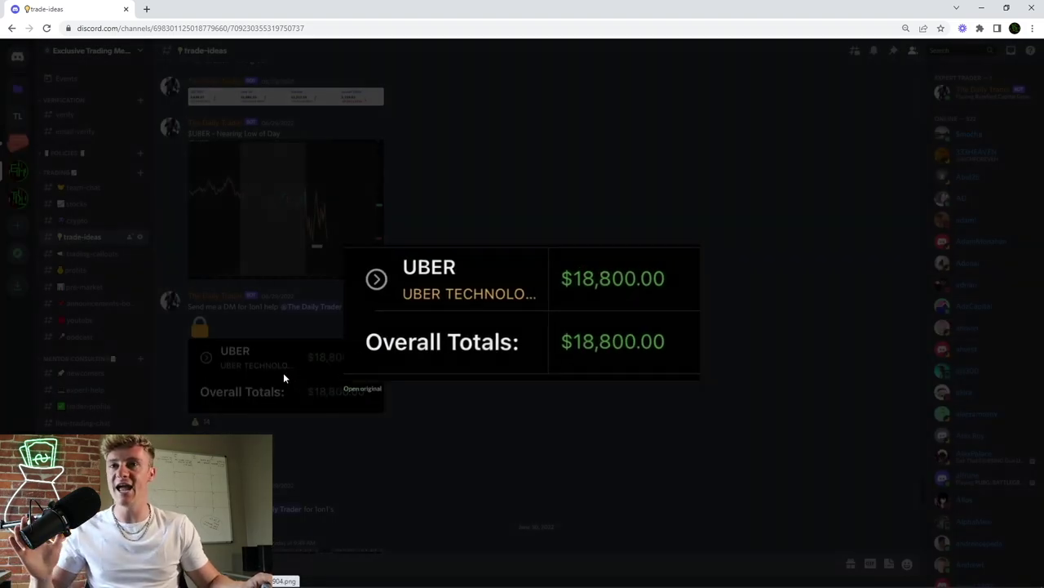
pyautogui.click(283, 372)
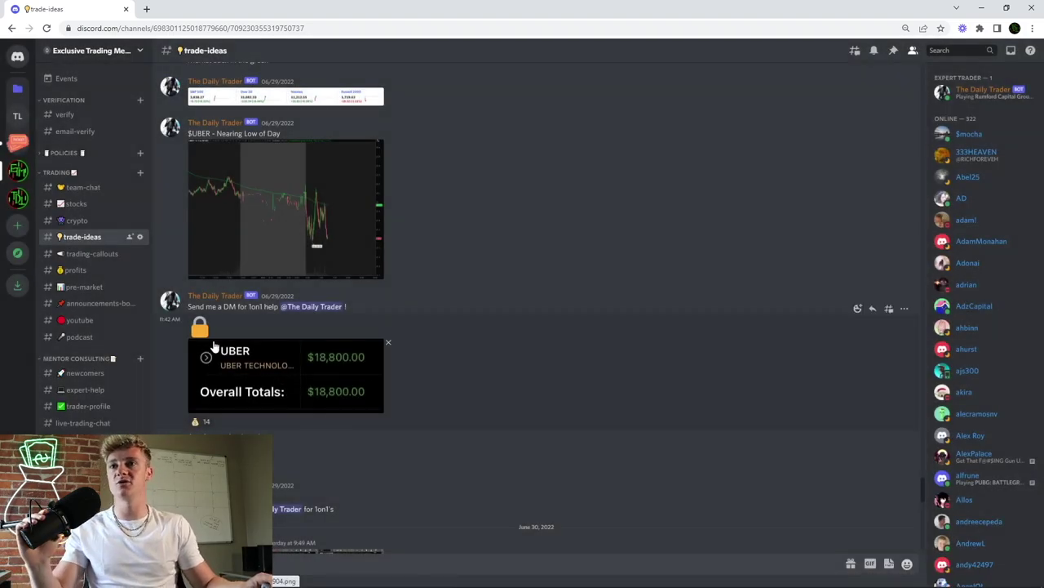
# Go to the profits channel and read through the members' June 29 posts about their UBER gains.
pyautogui.click(81, 254)
pyautogui.click(73, 270)
pyautogui.scroll(15, 419, 362)
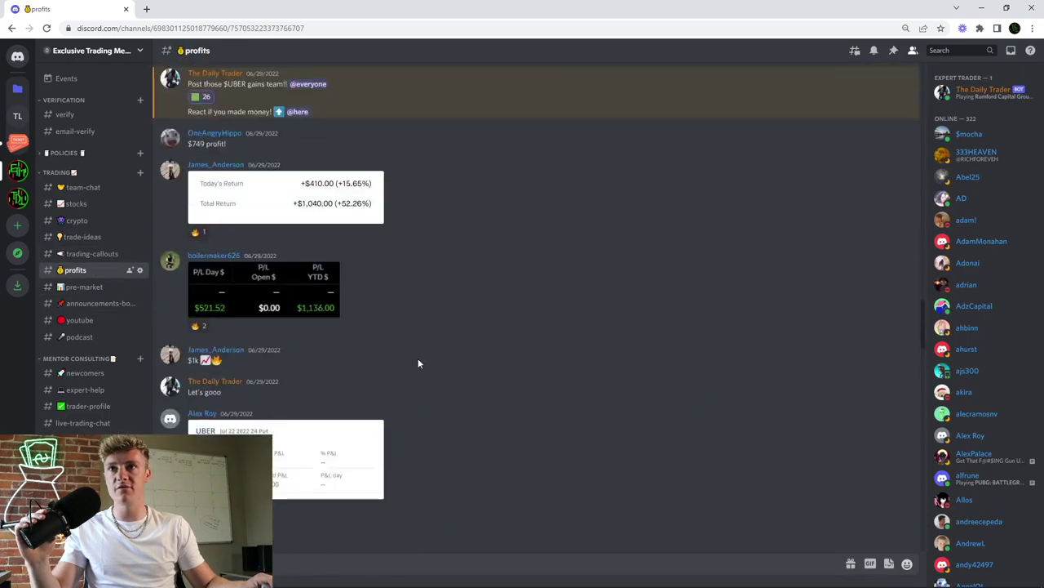
pyautogui.scroll(8, 270, 283)
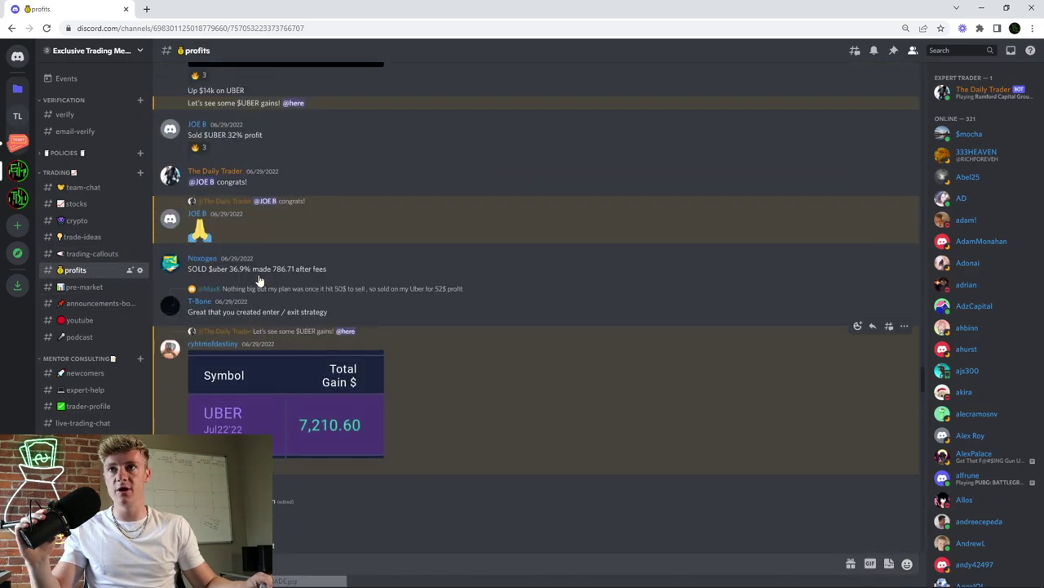
pyautogui.scroll(-6, 270, 326)
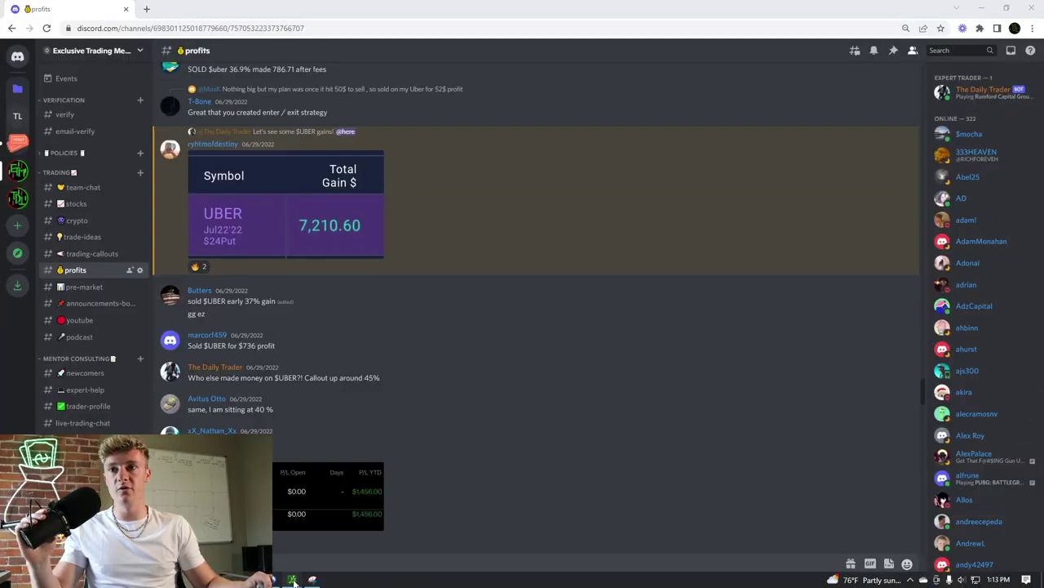
# Switch back to the thinkorswim UBER chart and examine the price action over a wider time range.
pyautogui.moveTo(292, 578)
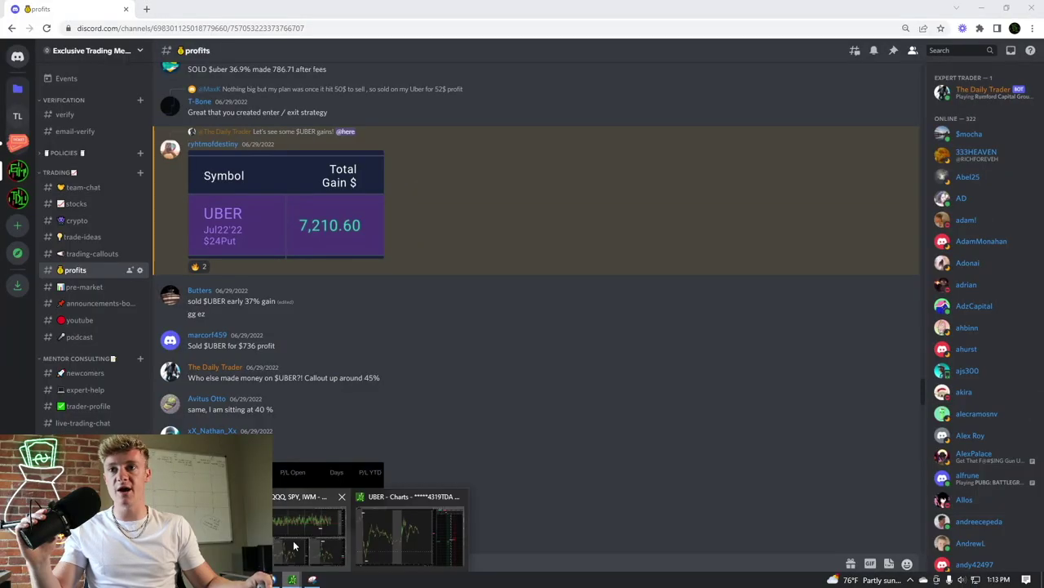
pyautogui.click(294, 545)
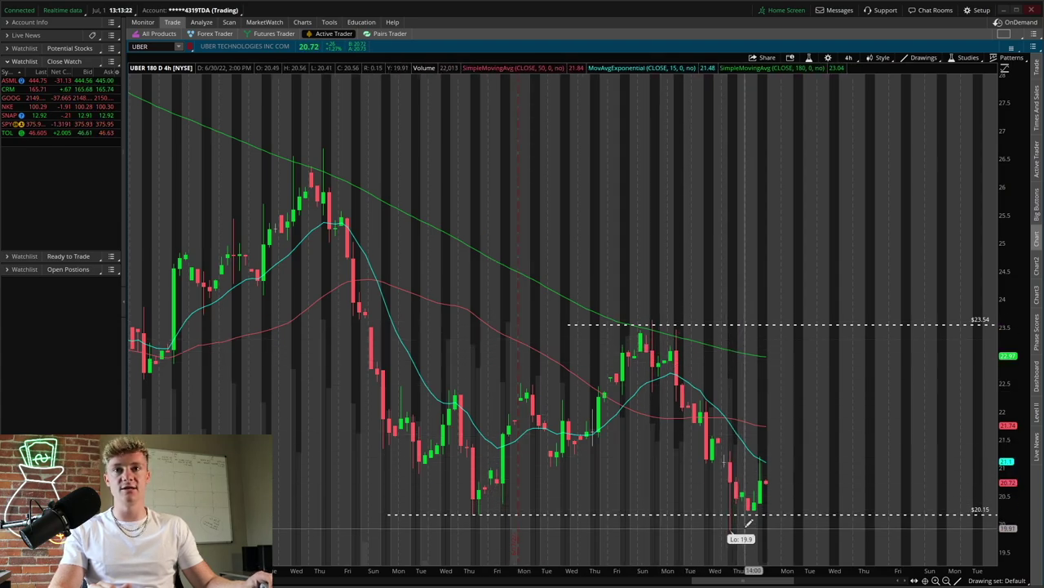
pyautogui.click(947, 580)
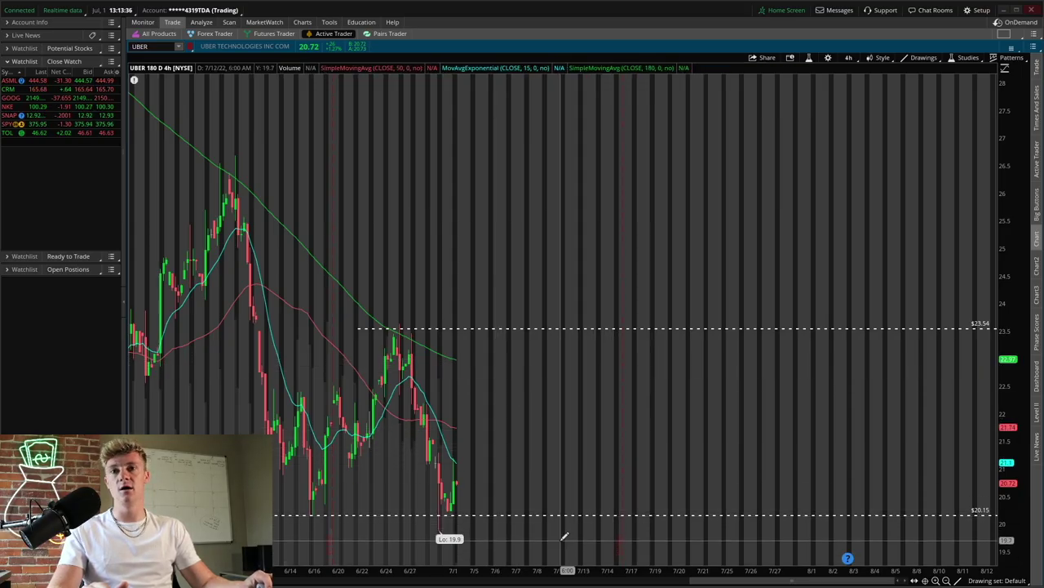
# Examine UBER's downtrend on the 4-hour chart over wider time ranges and up close around its support and resistance levels.
pyautogui.click(947, 580)
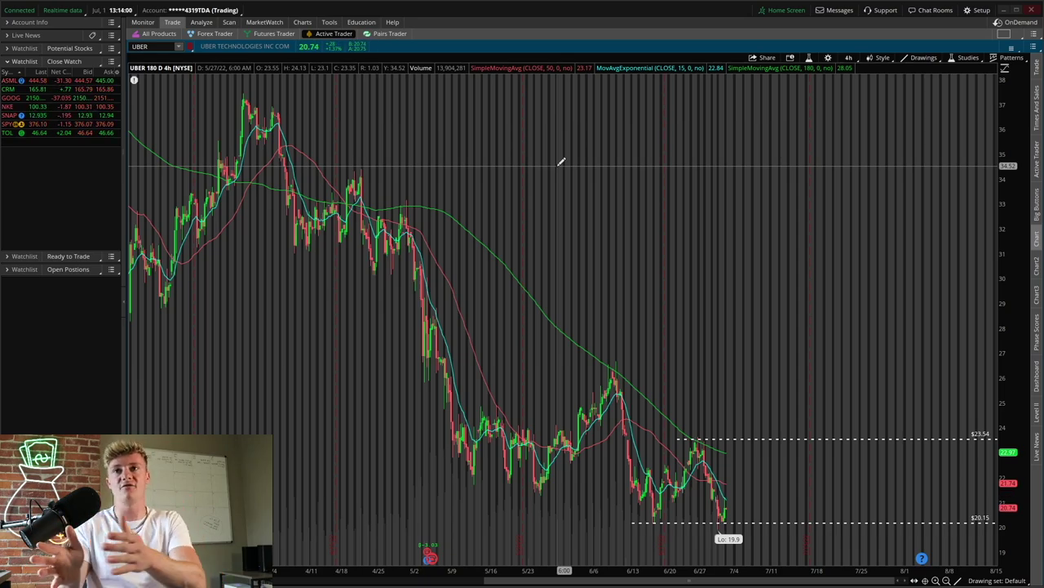
pyautogui.click(947, 580)
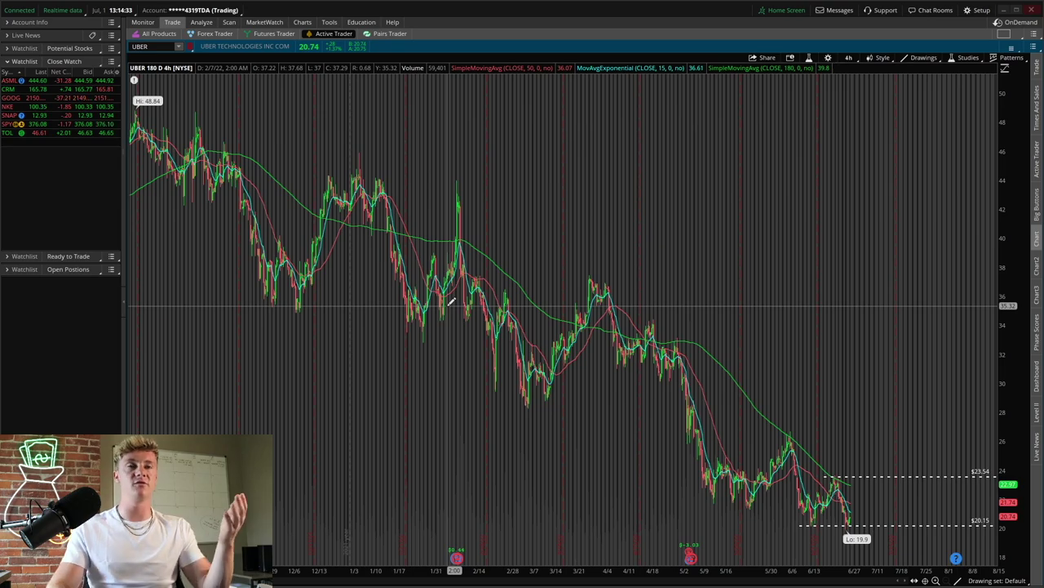
pyautogui.scroll(2, 457, 306)
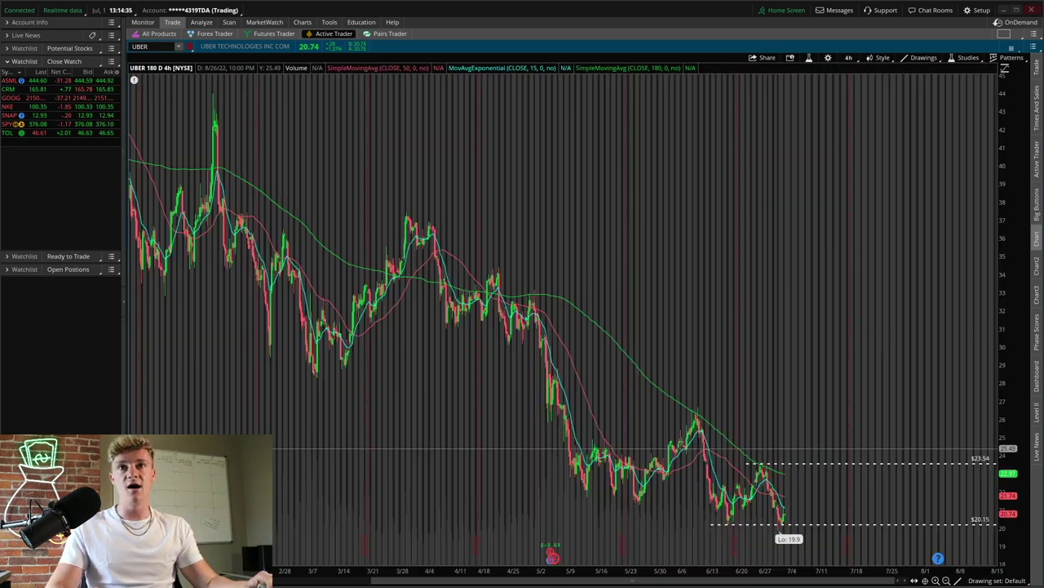
pyautogui.scroll(2, 587, 439)
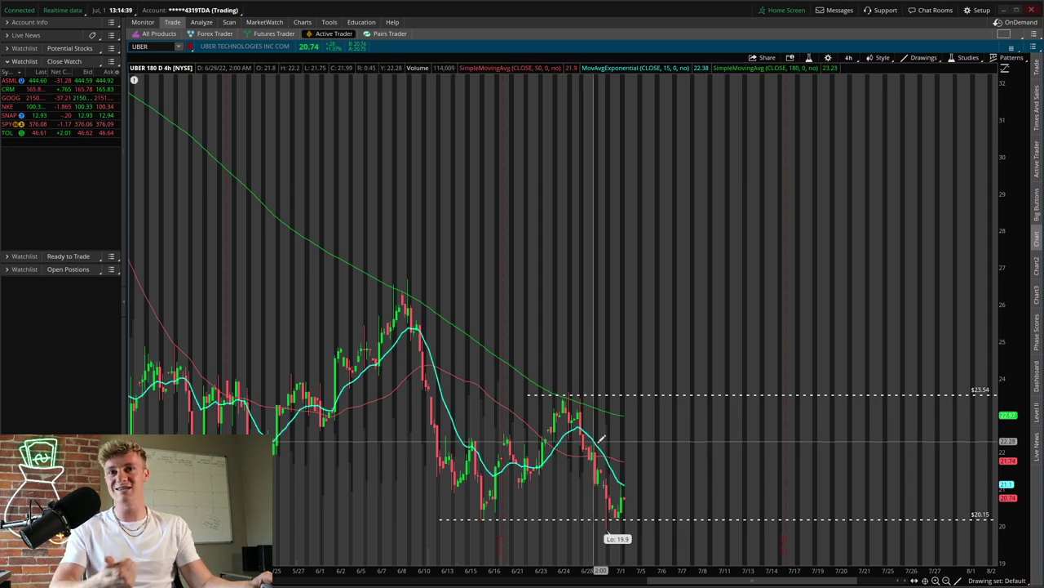
pyautogui.click(945, 579)
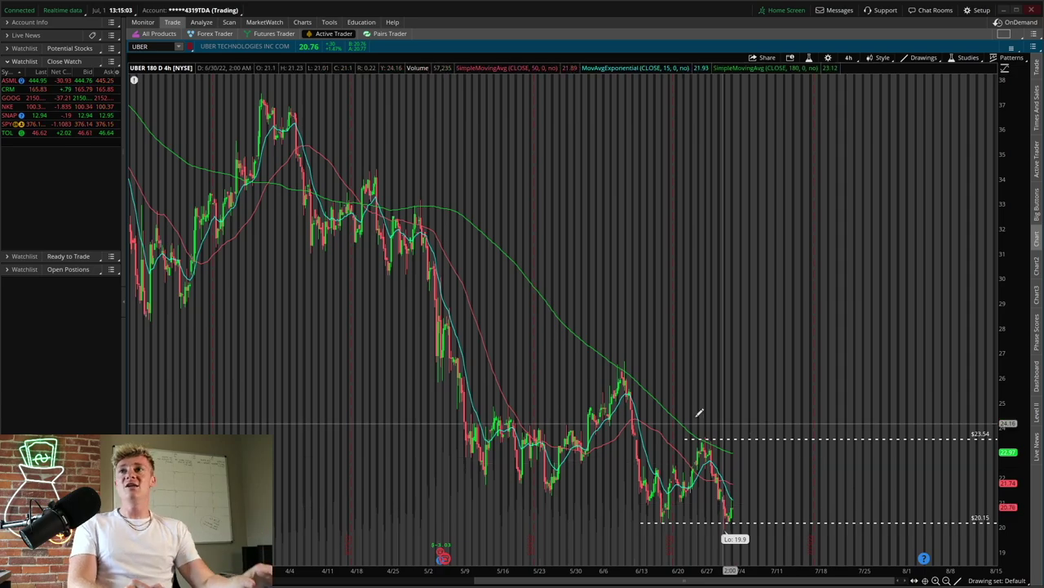
# View the CRM chart over a wider range, and open the industry choices for the Potential Stocks watchlist.
pyautogui.click(56, 90)
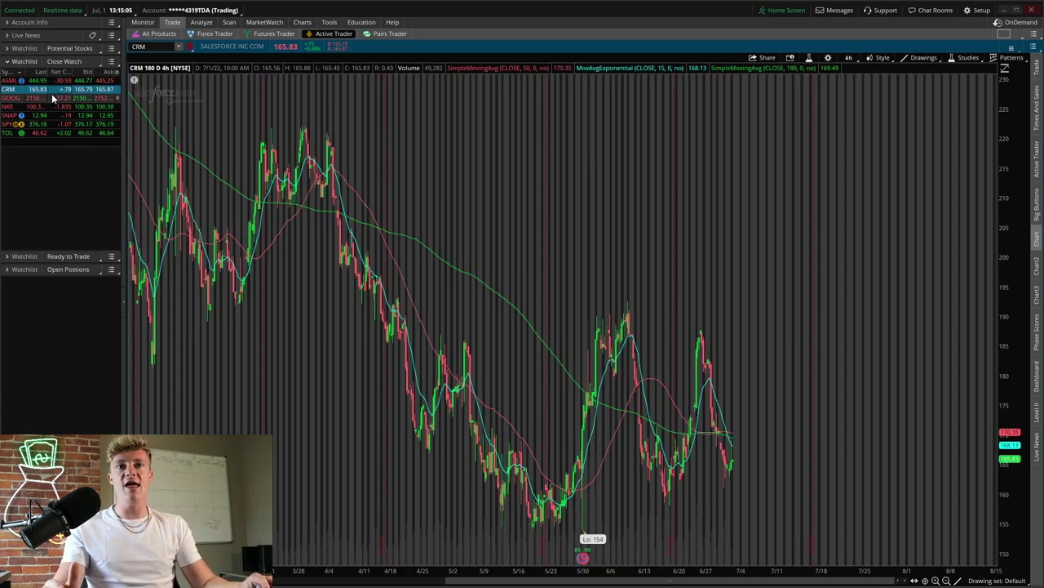
pyautogui.click(947, 581)
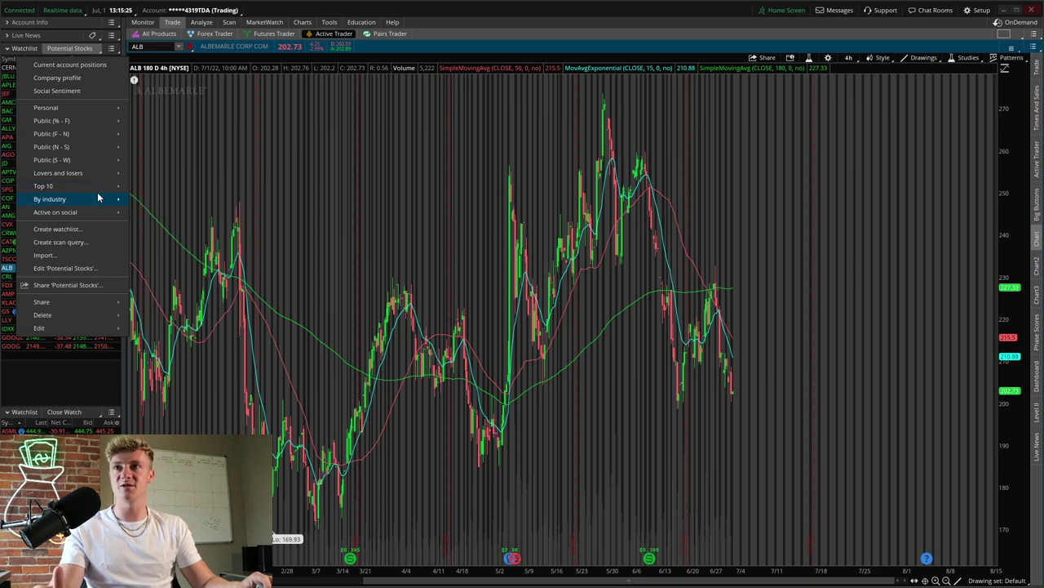
pyautogui.moveTo(98, 198)
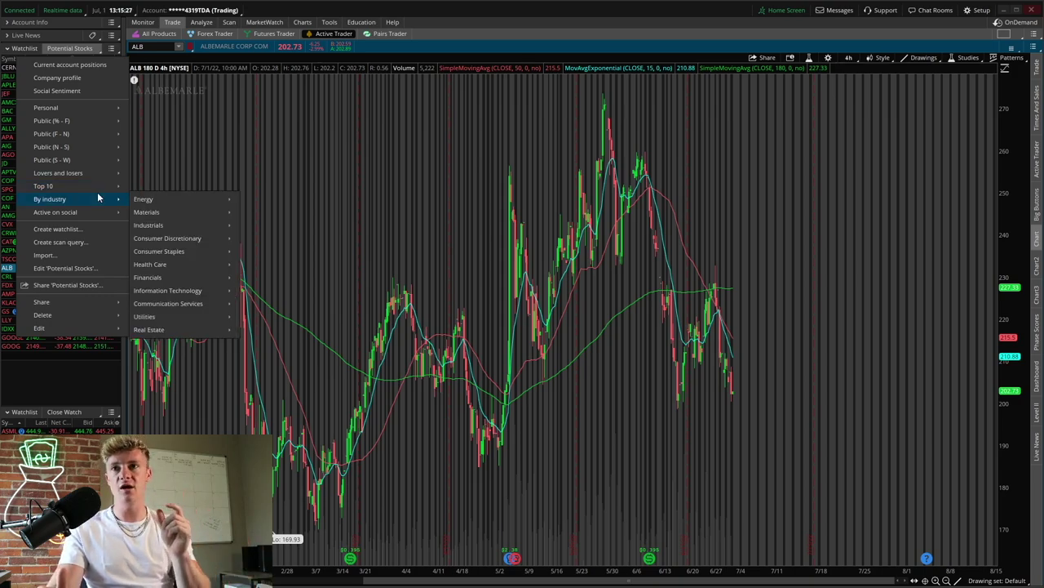
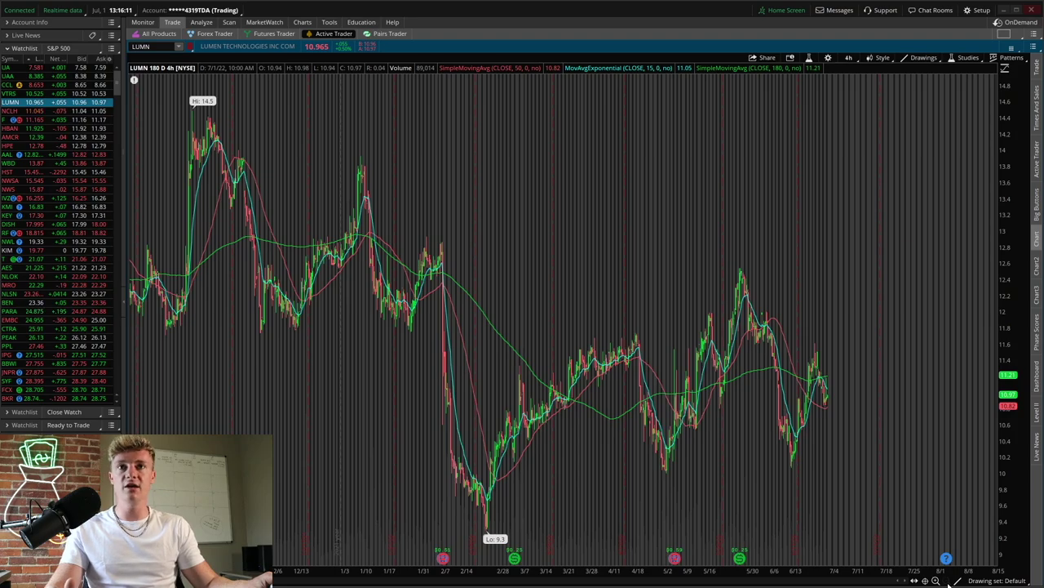
# Look through the S&P 500 watchlist charts from NCLH and F to AMCR, and return to HBAN.
pyautogui.click(35, 112)
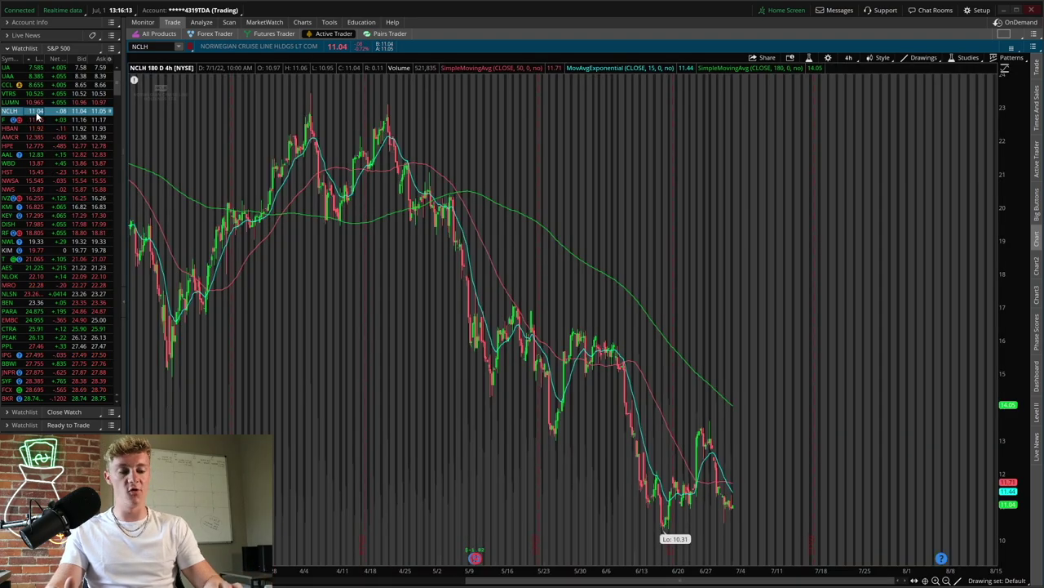
pyautogui.click(36, 118)
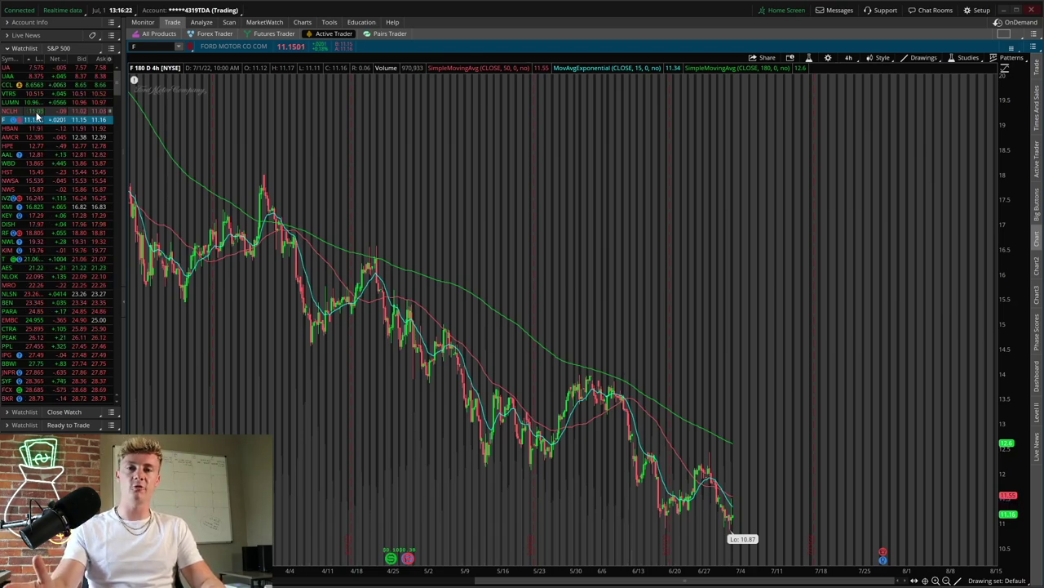
pyautogui.press('Down')
pyautogui.press('Down')
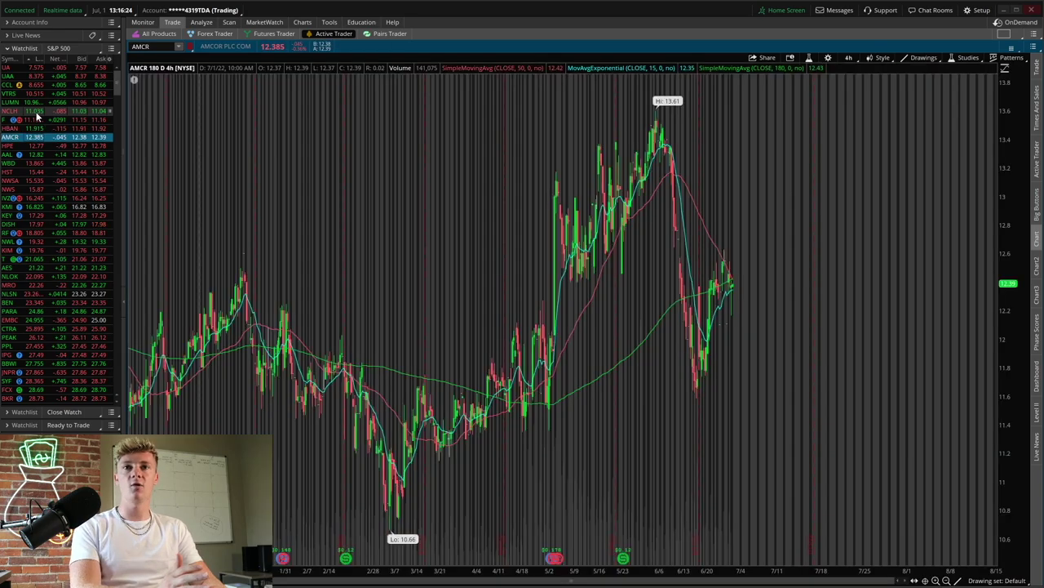
pyautogui.press('Up')
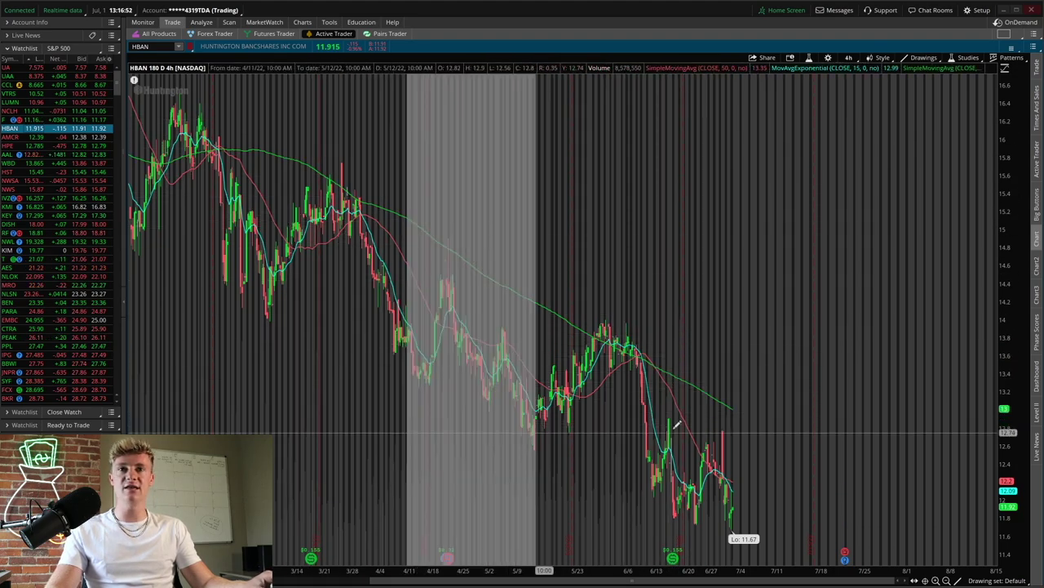
# Examine HBAN's price action around its early-June high up close and over a wider time range.
pyautogui.scroll(3, 490, 269)
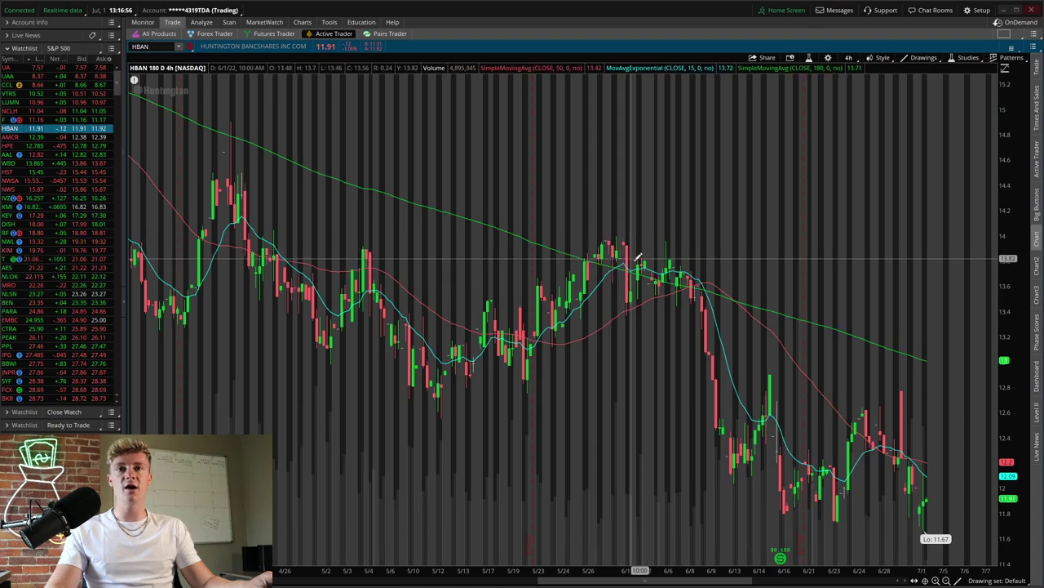
pyautogui.moveTo(427, 237); pyautogui.dragTo(804, 345)
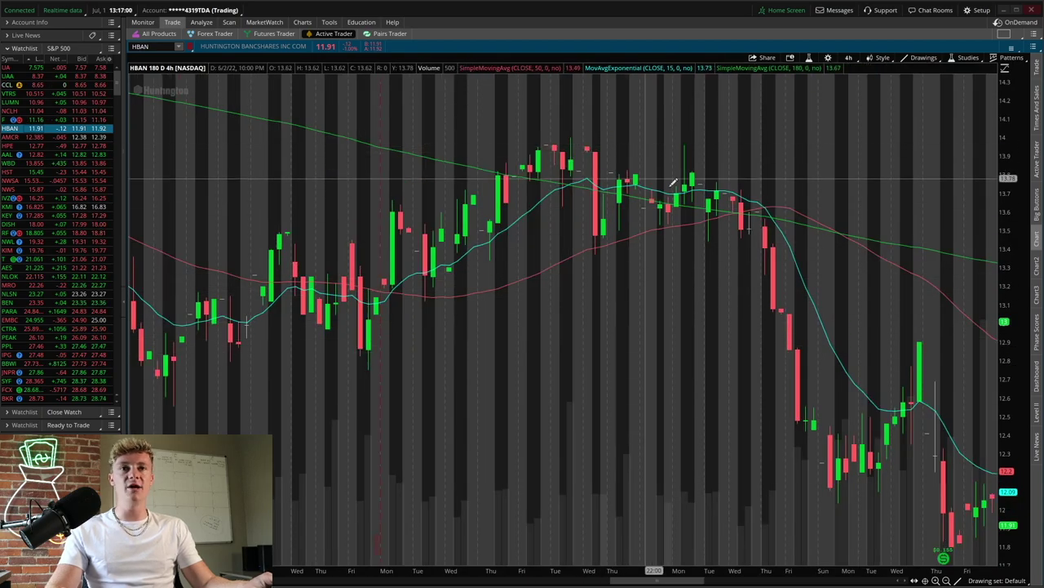
pyautogui.click(946, 580)
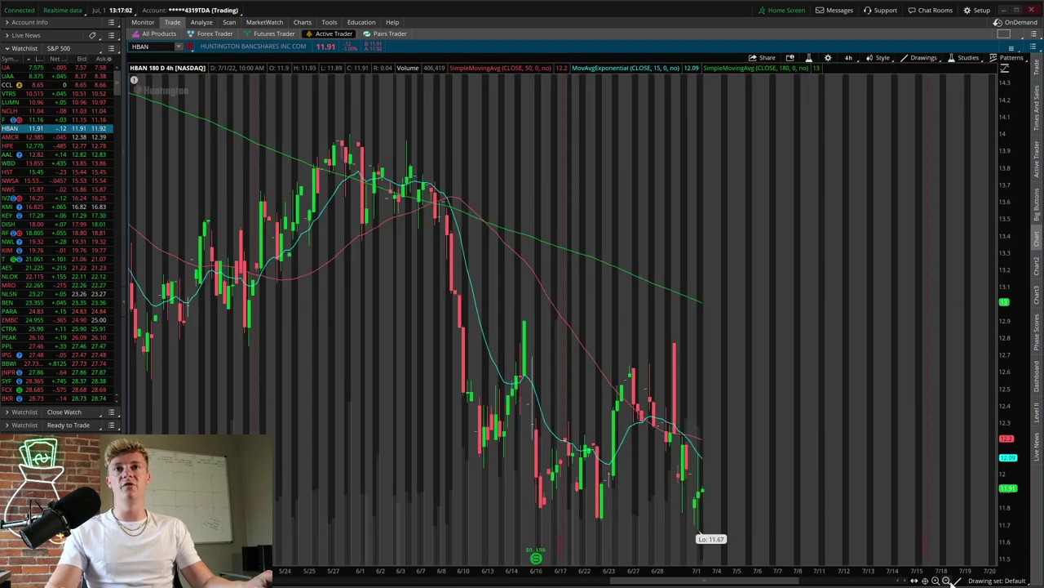
pyautogui.click(946, 580)
pyautogui.click(947, 581)
# Step through the S&P 500 watchlist charts one by one from AMCR and HPE down past CTRA, looking for a setup.
pyautogui.click(85, 138)
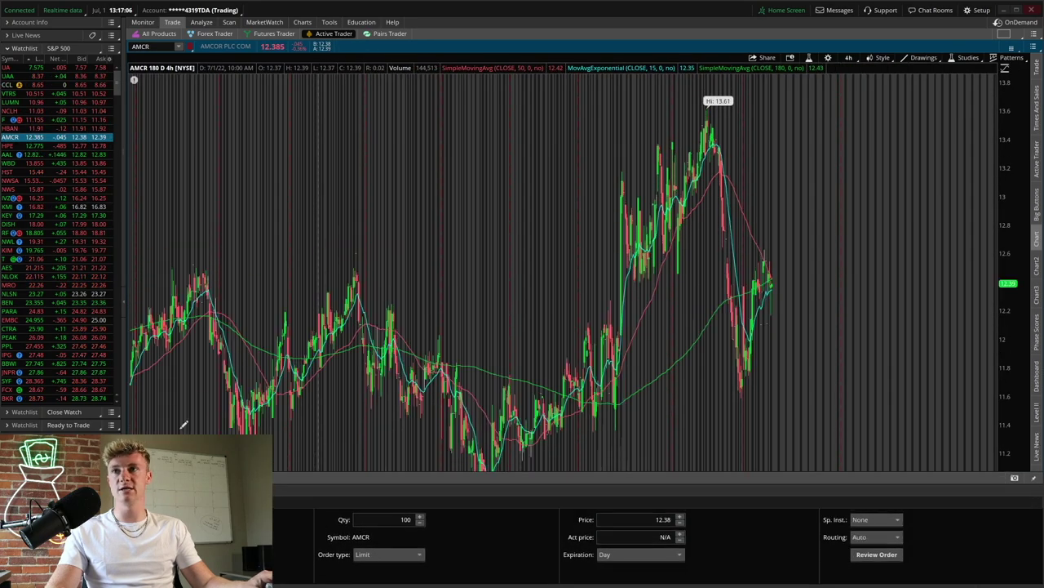
pyautogui.click(1010, 580)
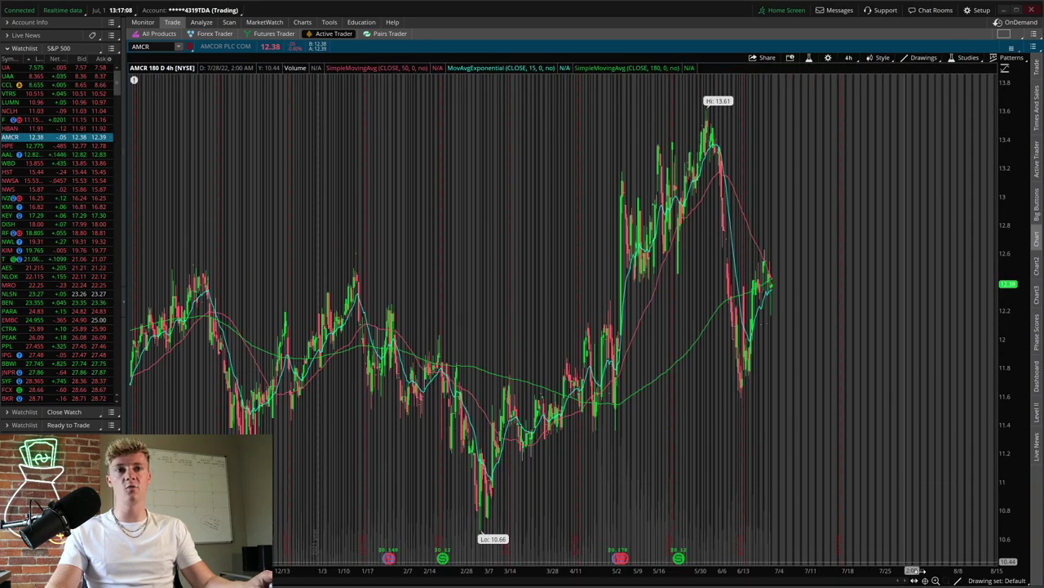
pyautogui.click(35, 147)
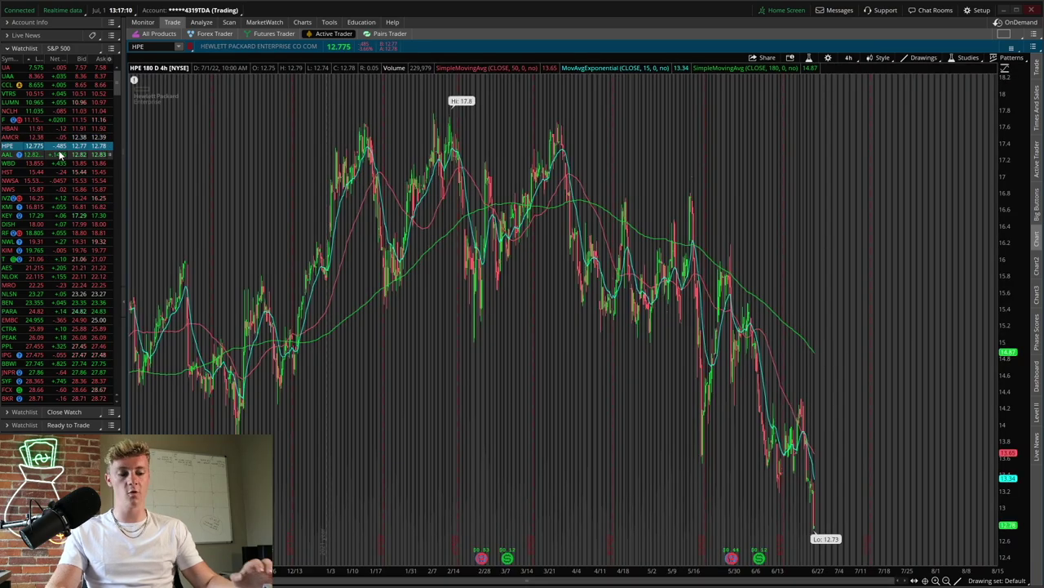
pyautogui.press('Down')
pyautogui.press('Down')
pyautogui.press('Down')
pyautogui.press('Down')
pyautogui.press('Down')
pyautogui.press('Down')
pyautogui.press('Down')
pyautogui.press('Down')
pyautogui.press('Down')
pyautogui.press('Down')
pyautogui.press('Down')
pyautogui.press('Down')
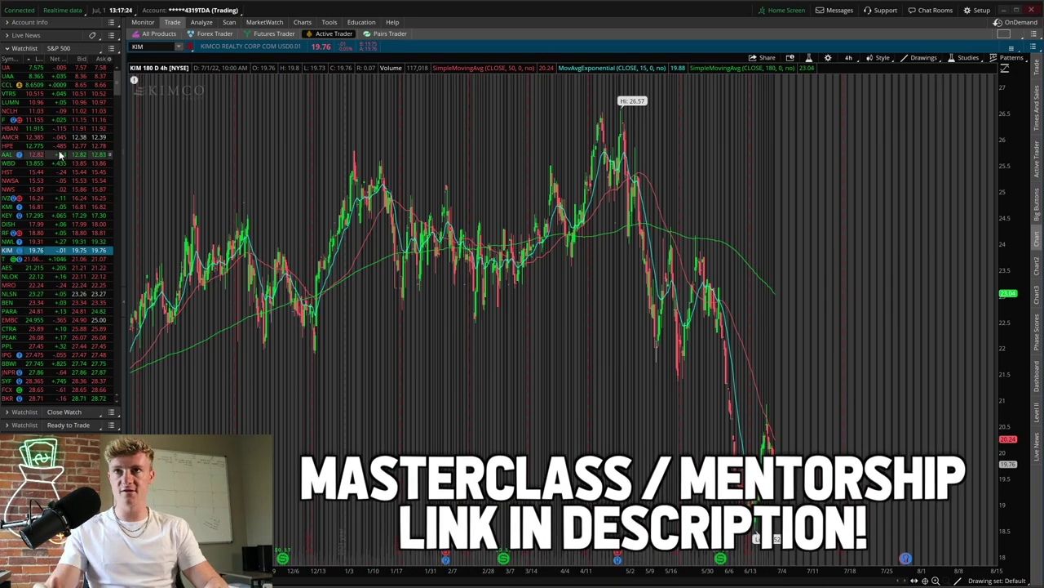
pyautogui.press('Down')
pyautogui.press('Down')
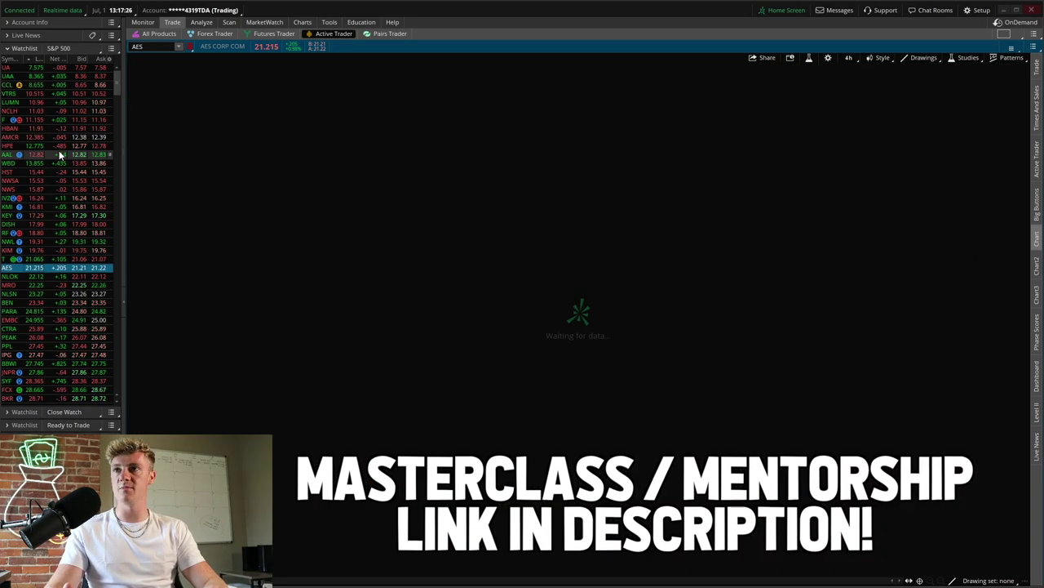
pyautogui.press('Down')
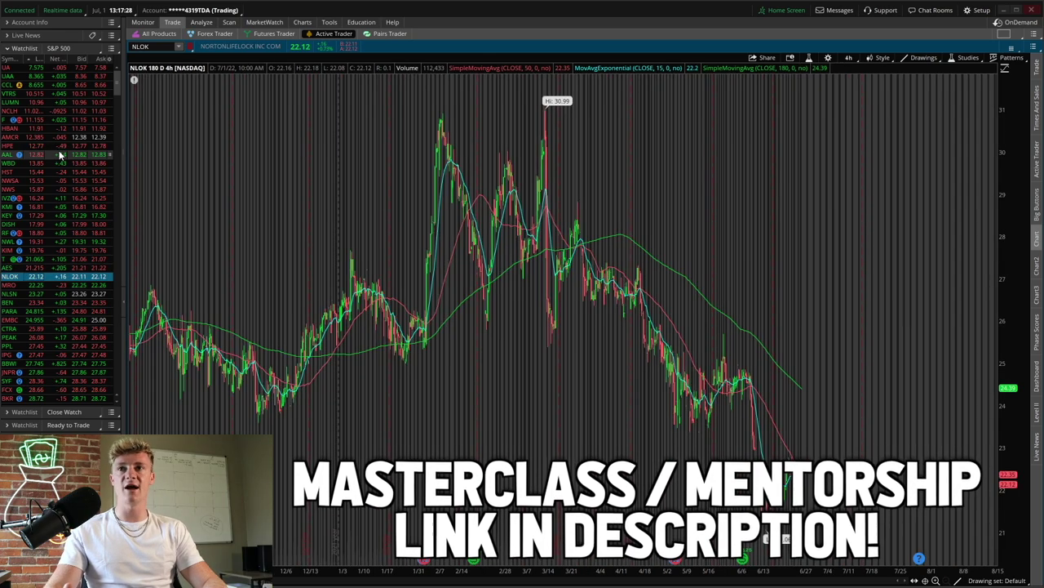
pyautogui.press('Down')
pyautogui.press('Down')
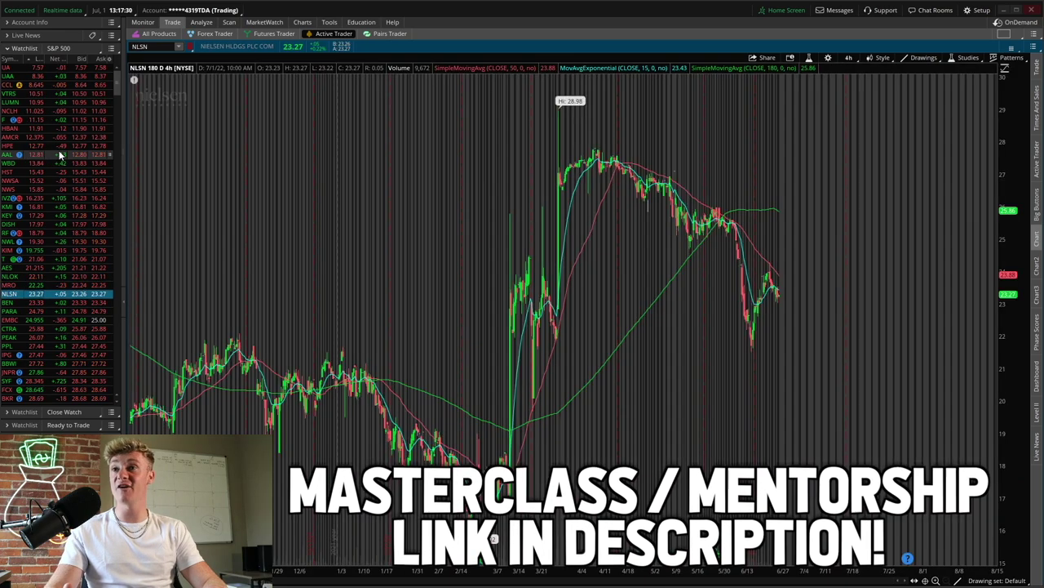
pyautogui.press('Down')
pyautogui.press('Down')
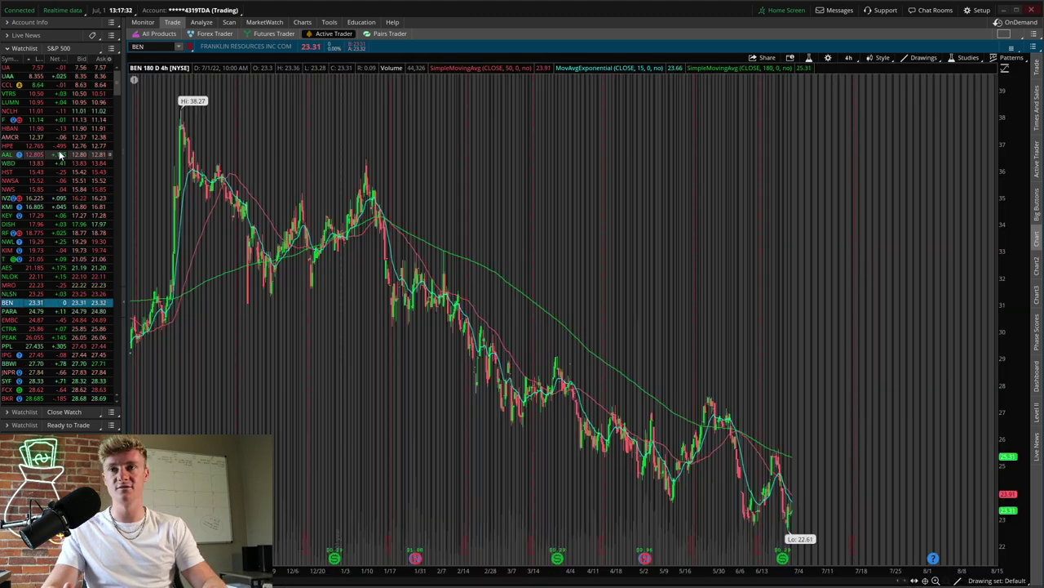
pyautogui.press('Down')
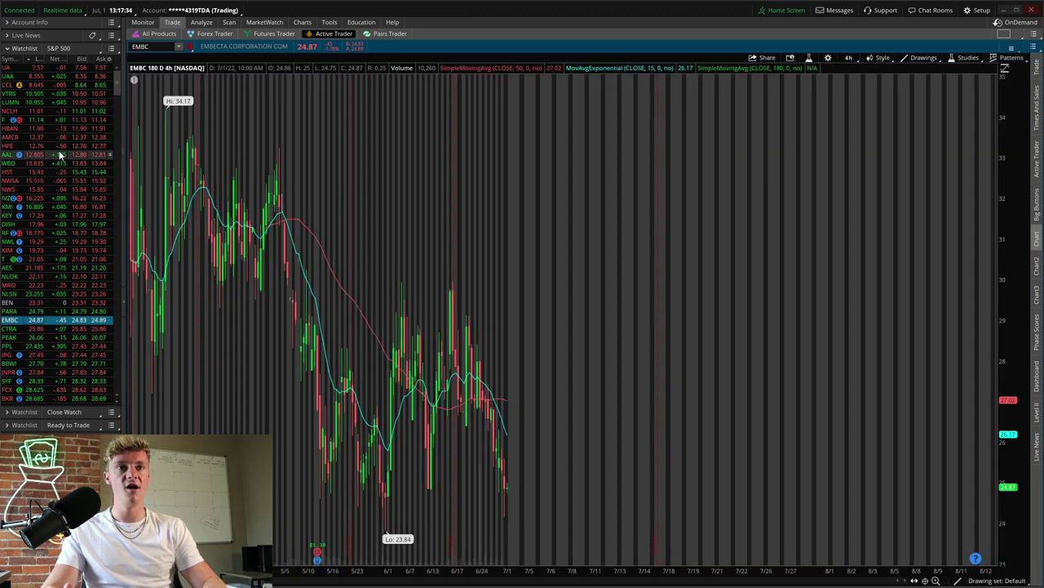
pyautogui.press('Down')
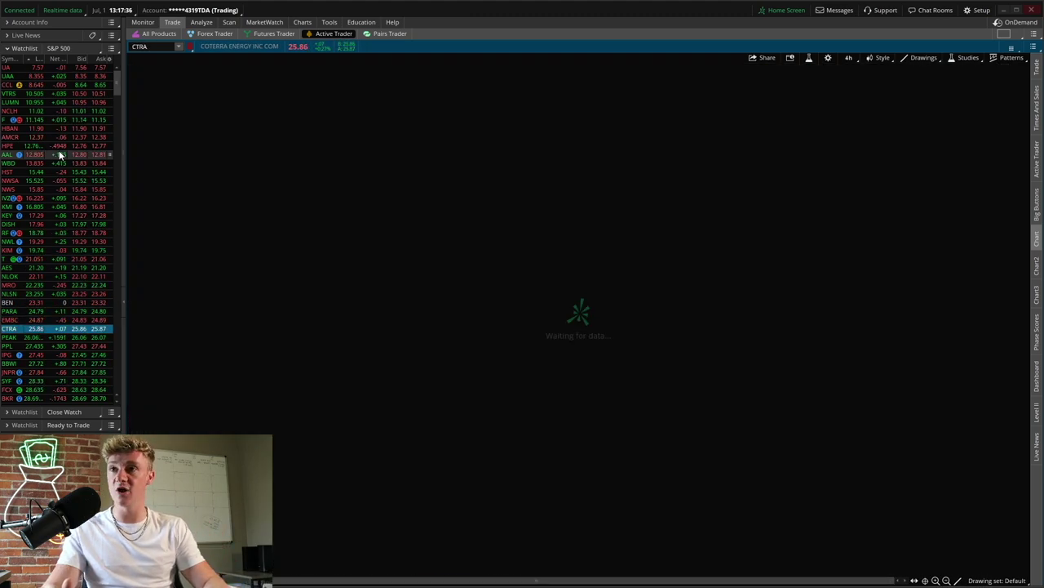
pyautogui.press('Down')
pyautogui.press('Down')
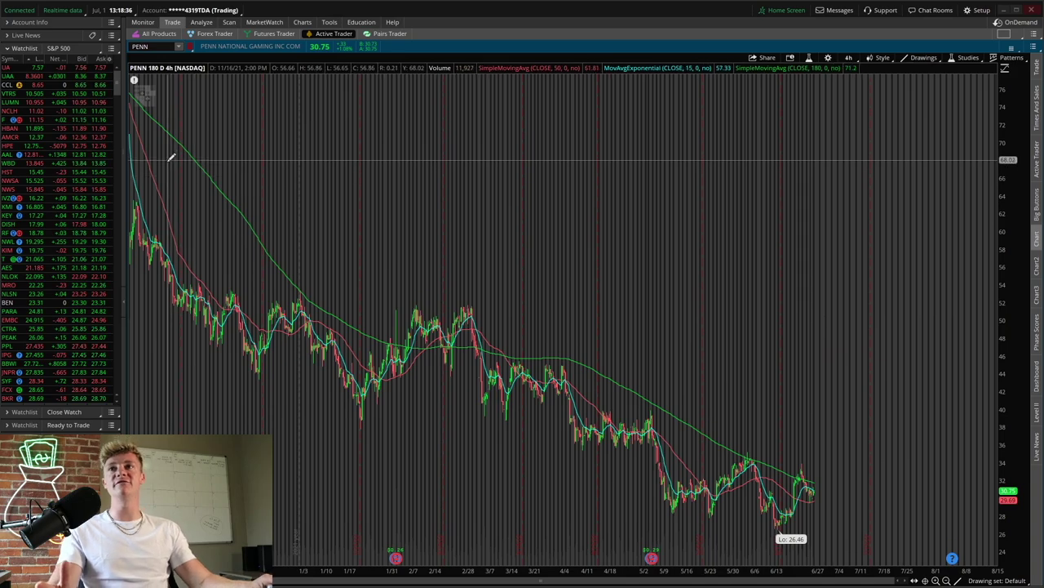
# Place a price level at about $26.39 under the mid-June low on the PENN chart.
pyautogui.scroll(5, 175, 142)
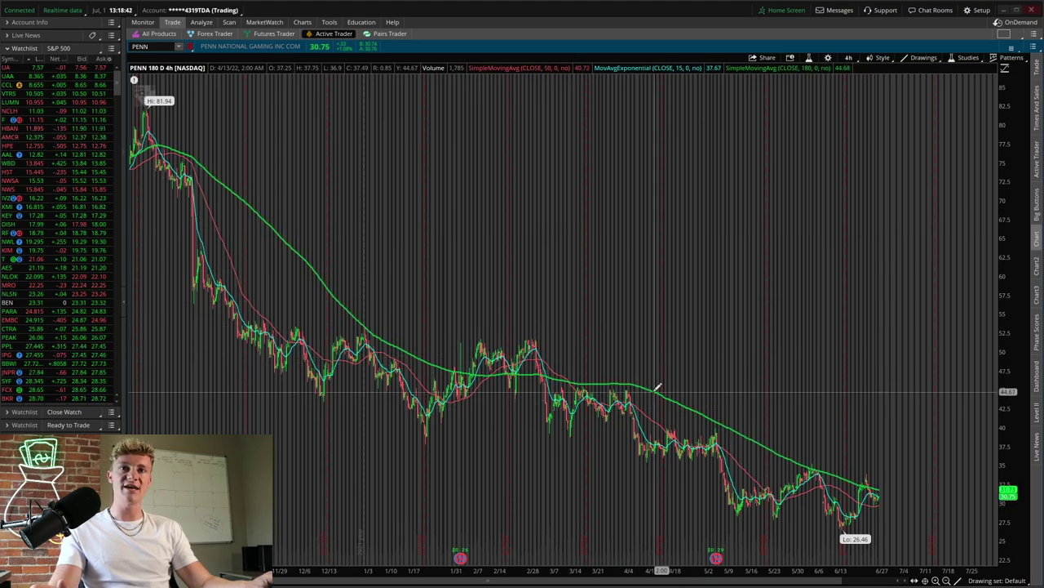
pyautogui.scroll(-3, 501, 501)
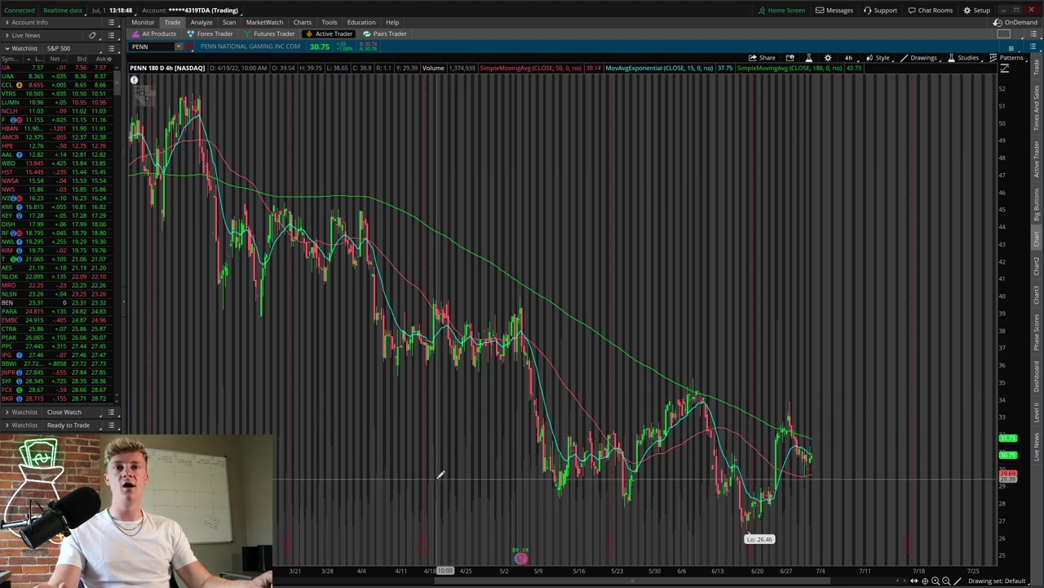
pyautogui.scroll(-2, 439, 475)
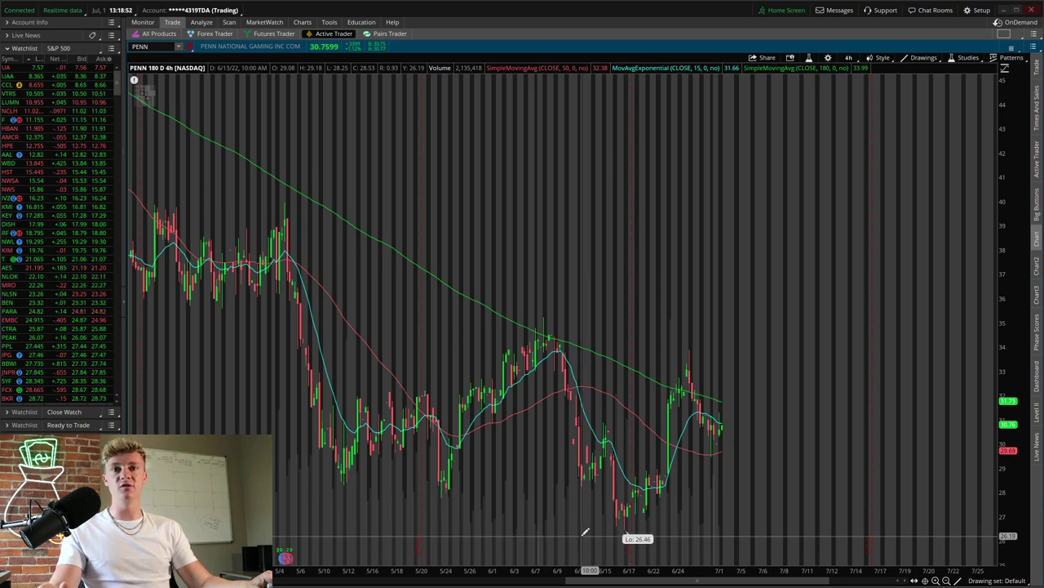
pyautogui.click(924, 58)
pyautogui.moveTo(948, 133)
pyautogui.click(1015, 157)
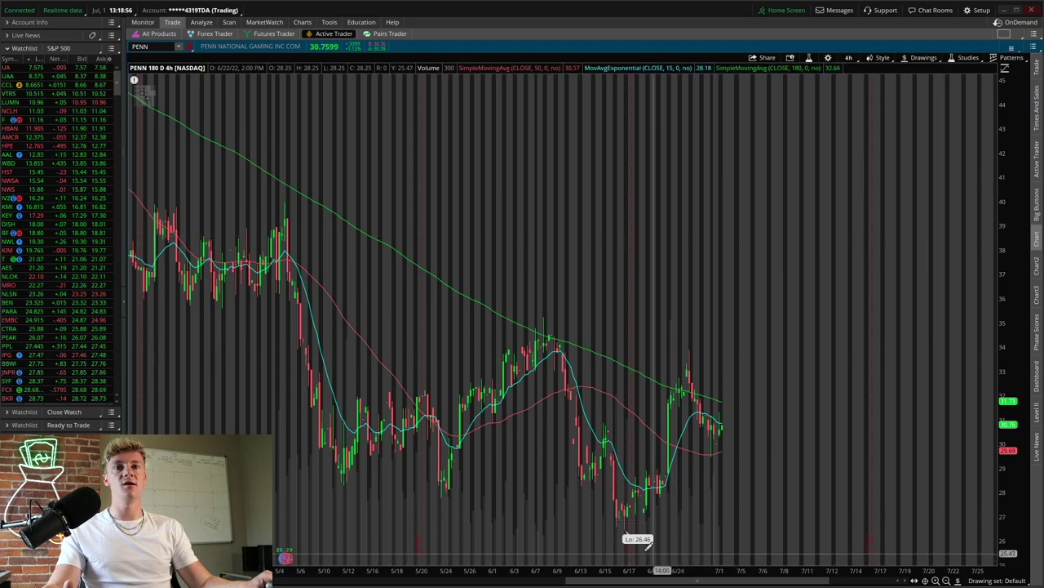
pyautogui.click(598, 528)
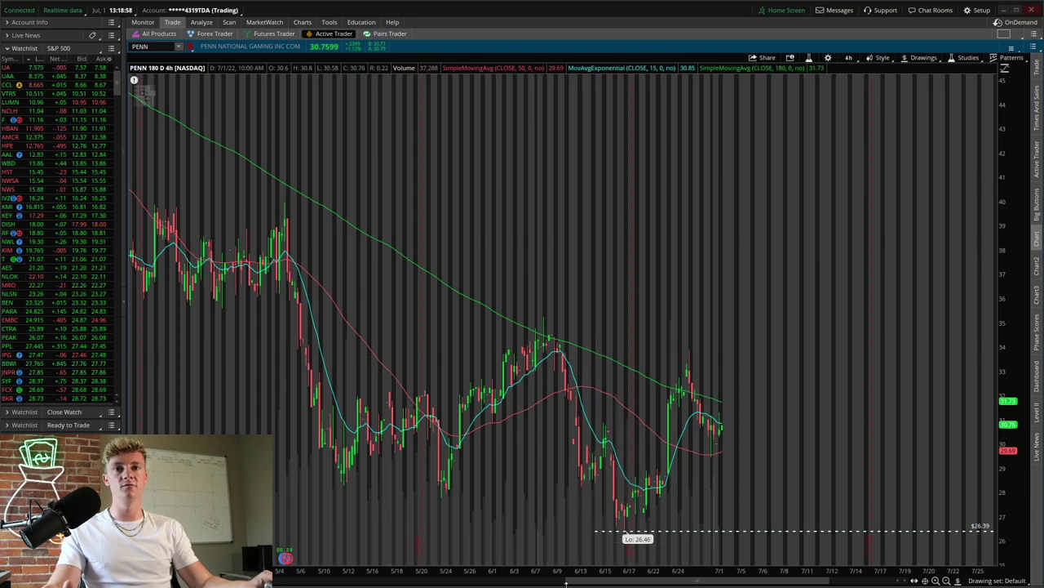
# Measure the potential move from PENN's current price down to the $26.39 price level with a temporary trendline.
pyautogui.scroll(2, 741, 388)
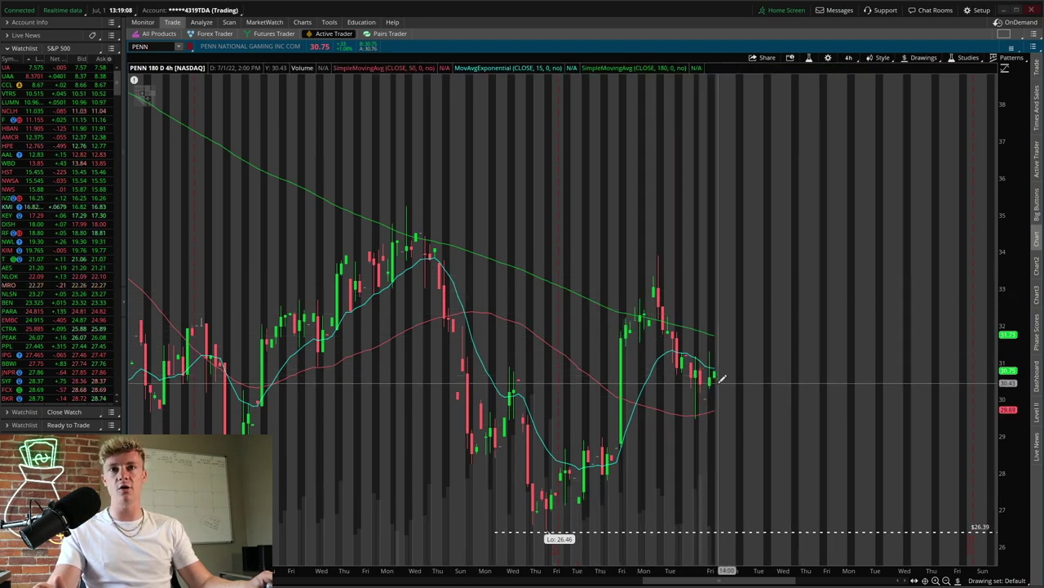
pyautogui.click(924, 57)
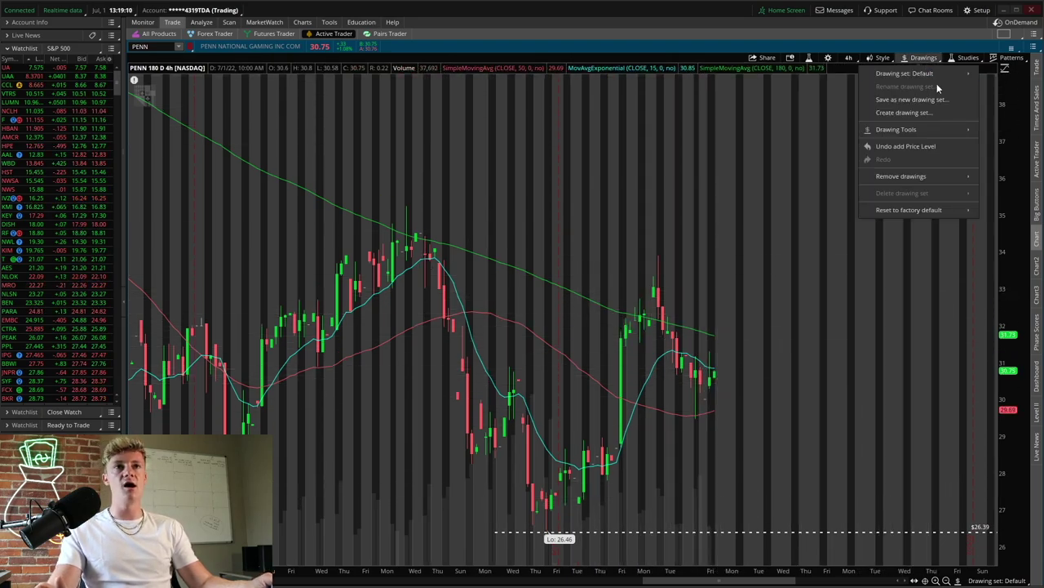
pyautogui.moveTo(932, 132)
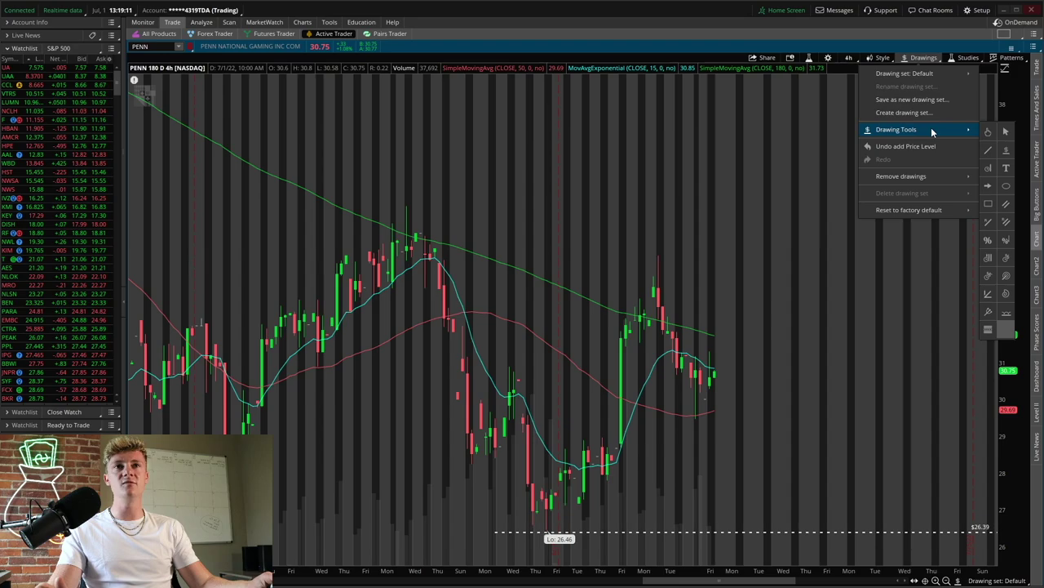
pyautogui.click(991, 151)
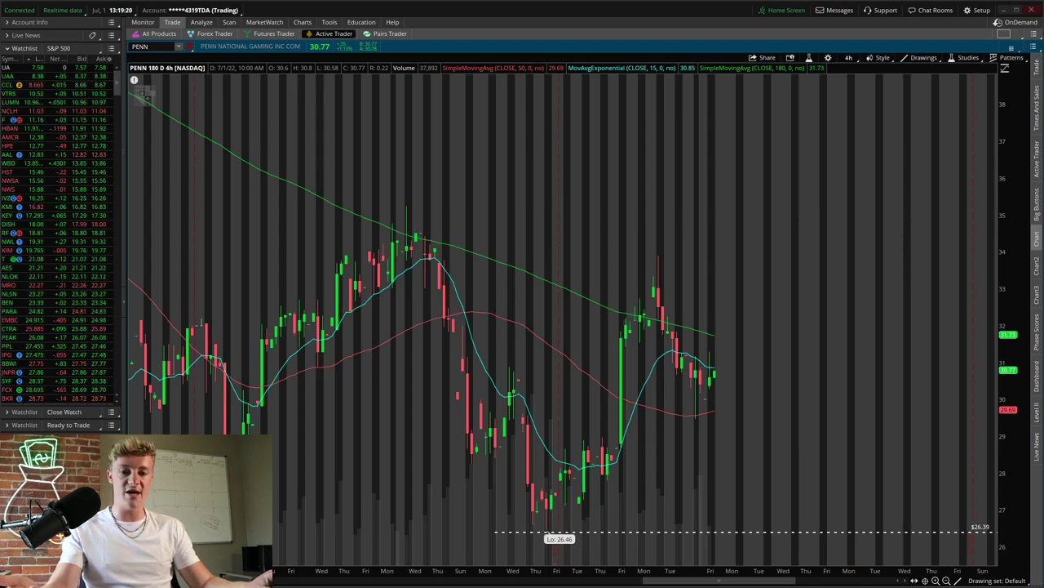
pyautogui.click(814, 369)
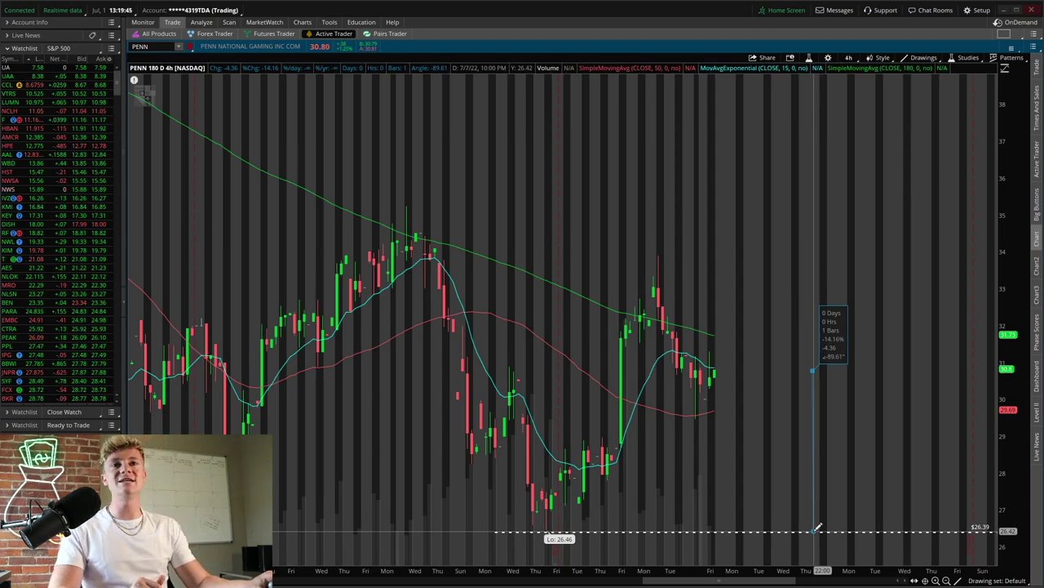
pyautogui.rightClick(816, 450)
pyautogui.click(855, 395)
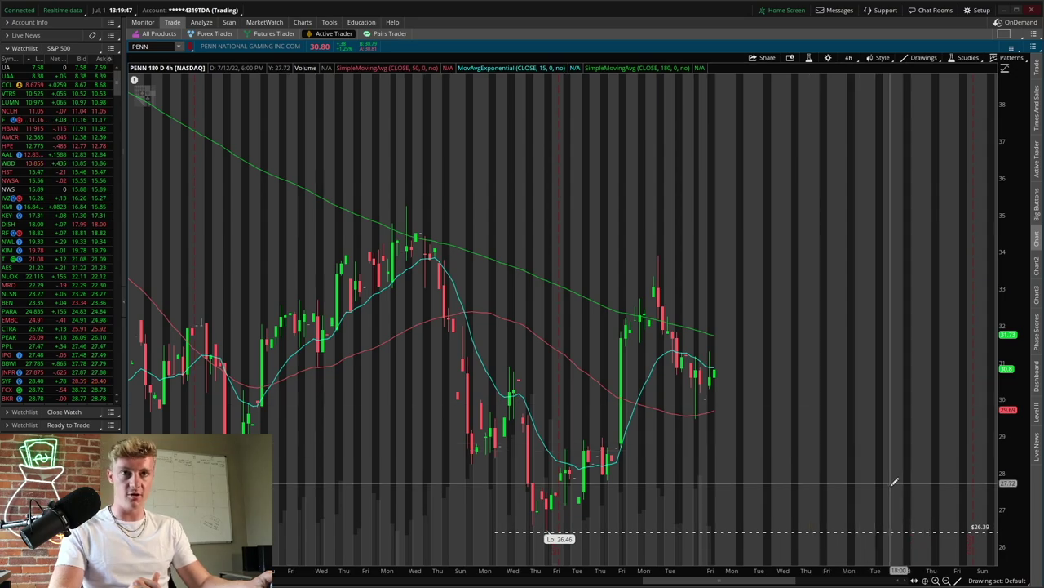
# Look through the S&P 500 watchlist charts from KIM and PPL through SYF and VNO to MGM over a wider time range.
pyautogui.click(947, 581)
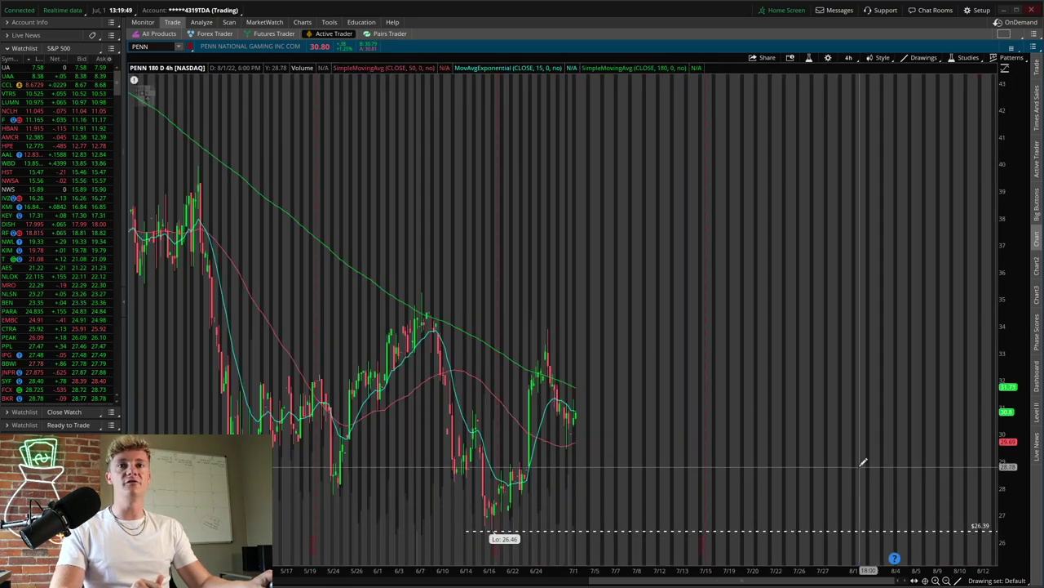
pyautogui.click(936, 580)
pyautogui.click(936, 581)
pyautogui.click(935, 581)
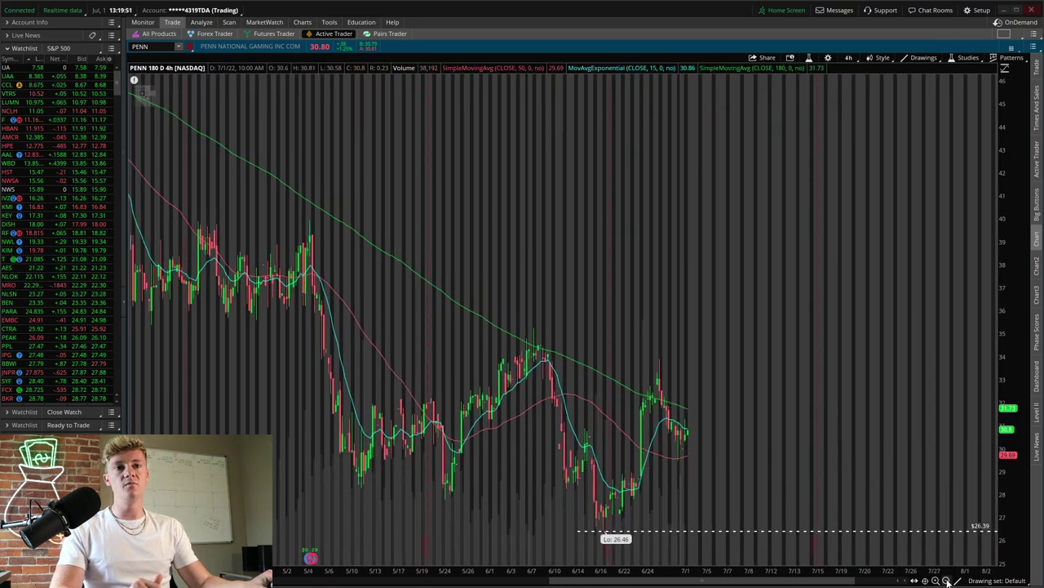
pyautogui.click(946, 580)
pyautogui.click(49, 250)
pyautogui.scroll(-3, 51, 287)
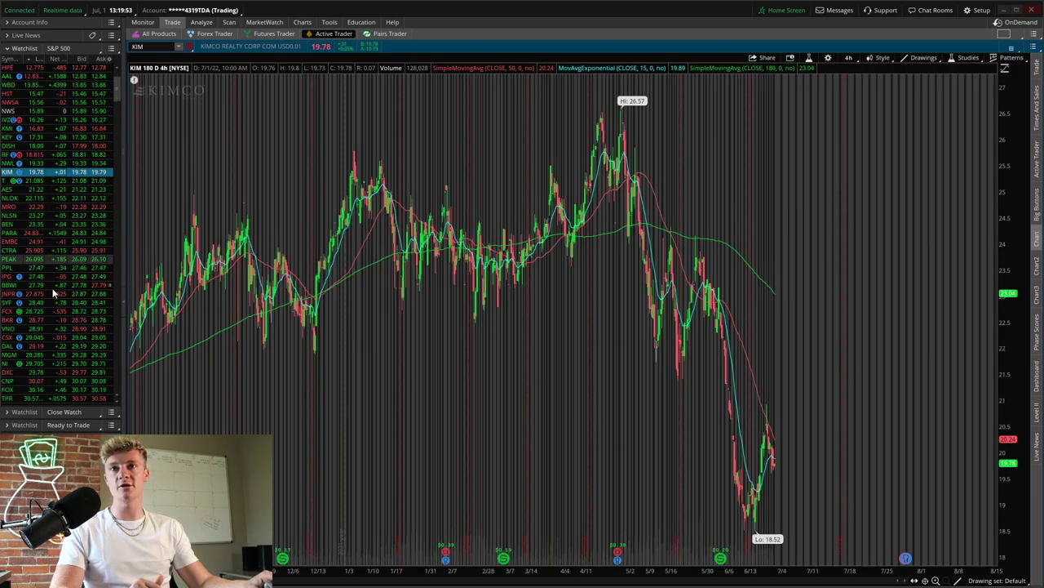
pyautogui.click(48, 267)
pyautogui.scroll(-2, 47, 263)
pyautogui.click(44, 248)
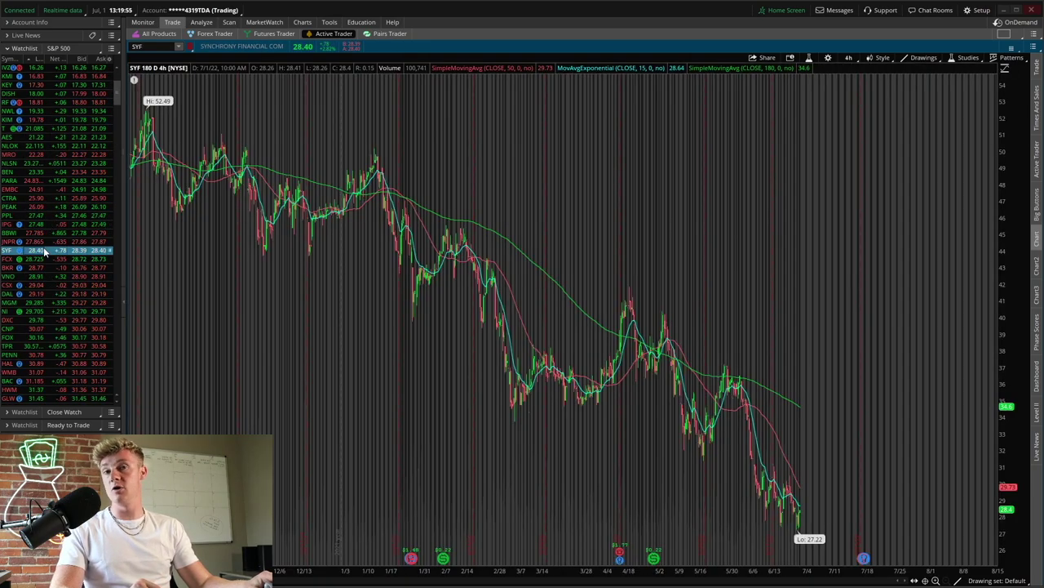
pyautogui.click(56, 278)
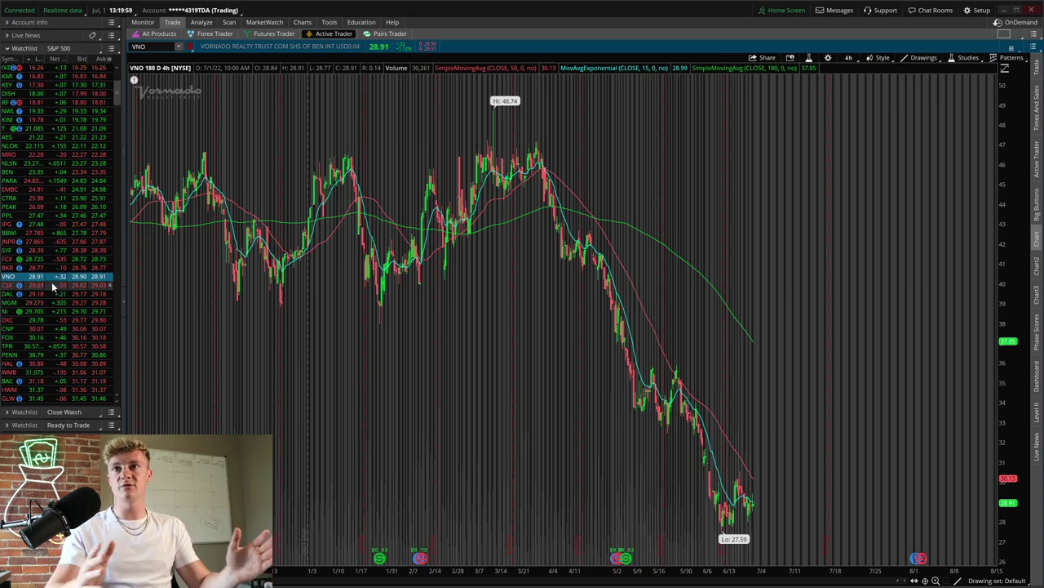
pyautogui.click(47, 298)
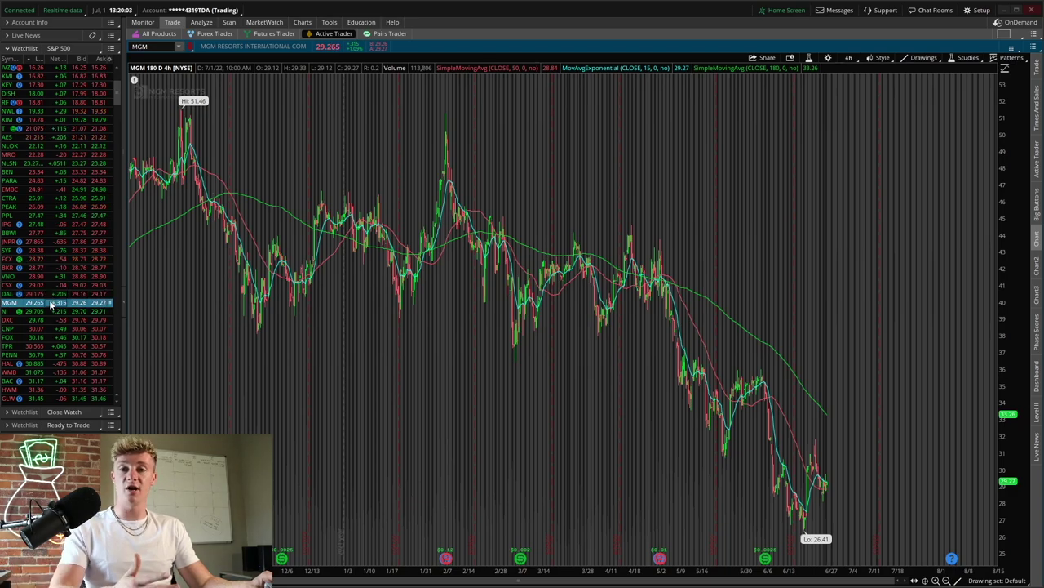
# Continue through the S&P 500 watchlist charts from FOX and HWM to UAL, and check UAL's upcoming earnings dates.
pyautogui.scroll(-2, 51, 290)
pyautogui.click(51, 286)
pyautogui.scroll(-2, 48, 287)
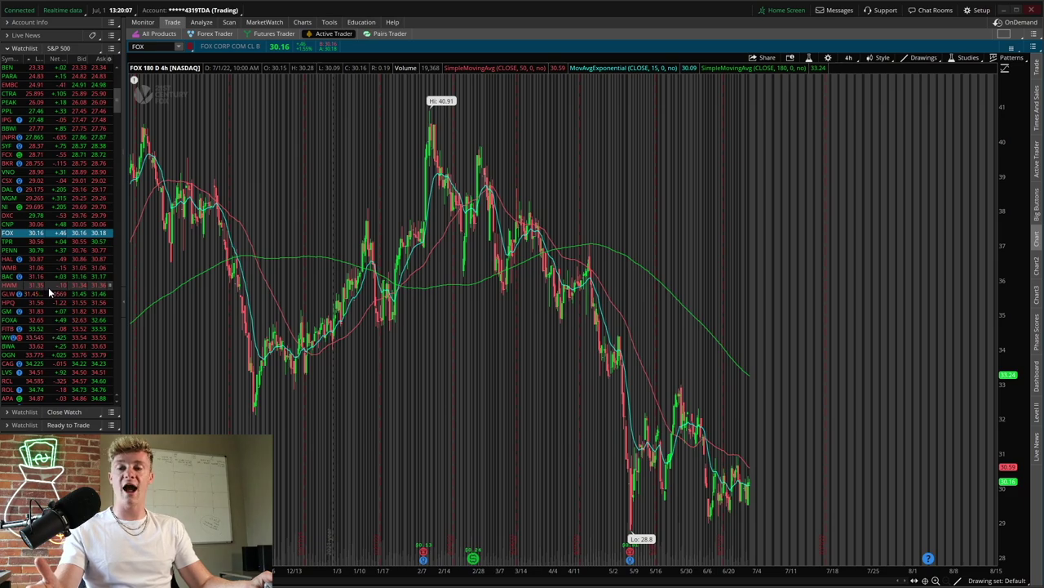
pyautogui.click(48, 287)
pyautogui.scroll(-3, 48, 287)
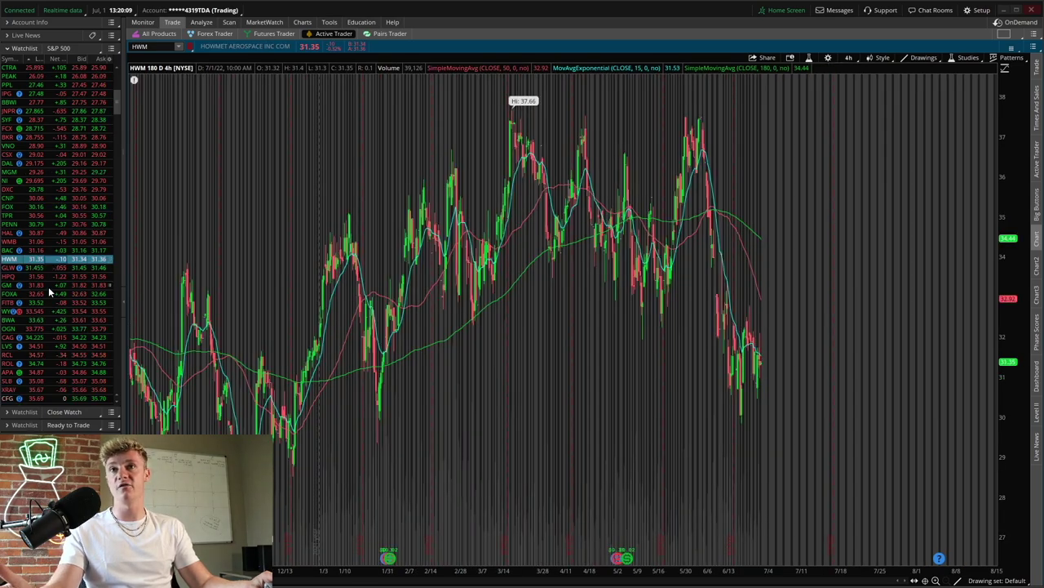
pyautogui.click(49, 292)
pyautogui.scroll(-4, 54, 210)
pyautogui.click(49, 285)
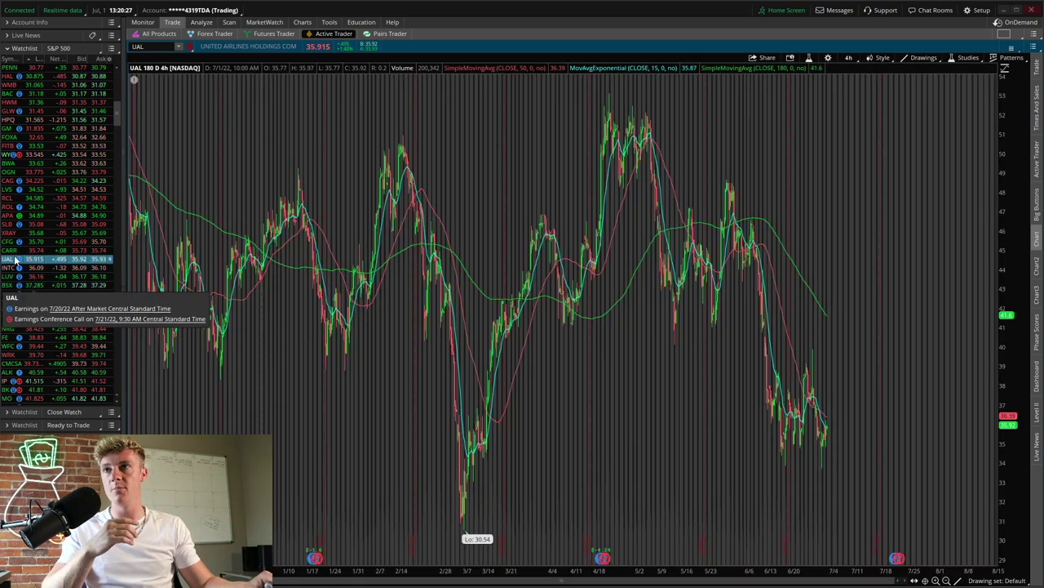
pyautogui.click(17, 259)
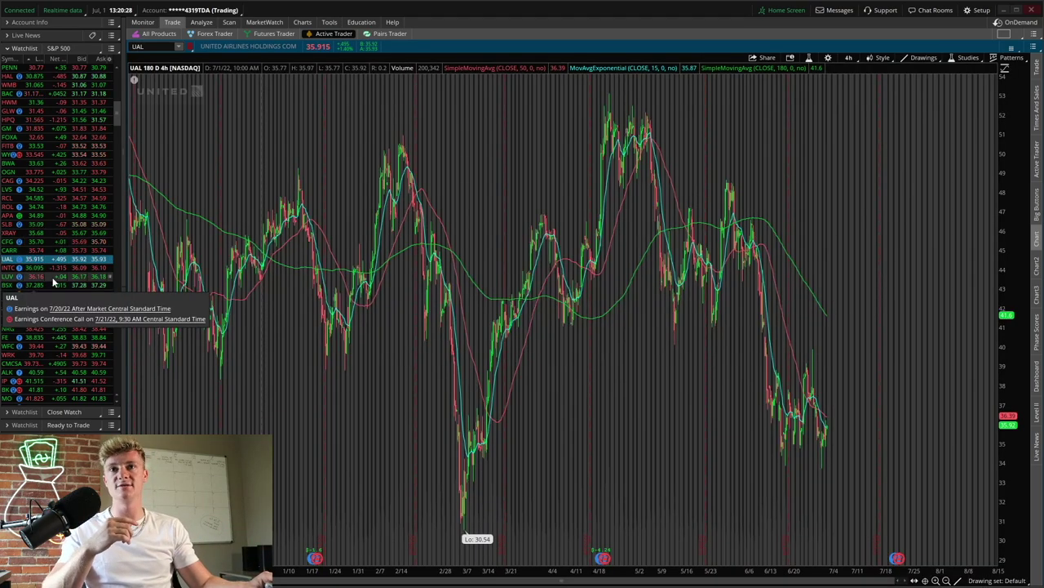
# Jump further down the S&P 500 watchlist to AIG and step through the charts one by one to DD.
pyautogui.press('pagedown')
pyautogui.click(16, 163)
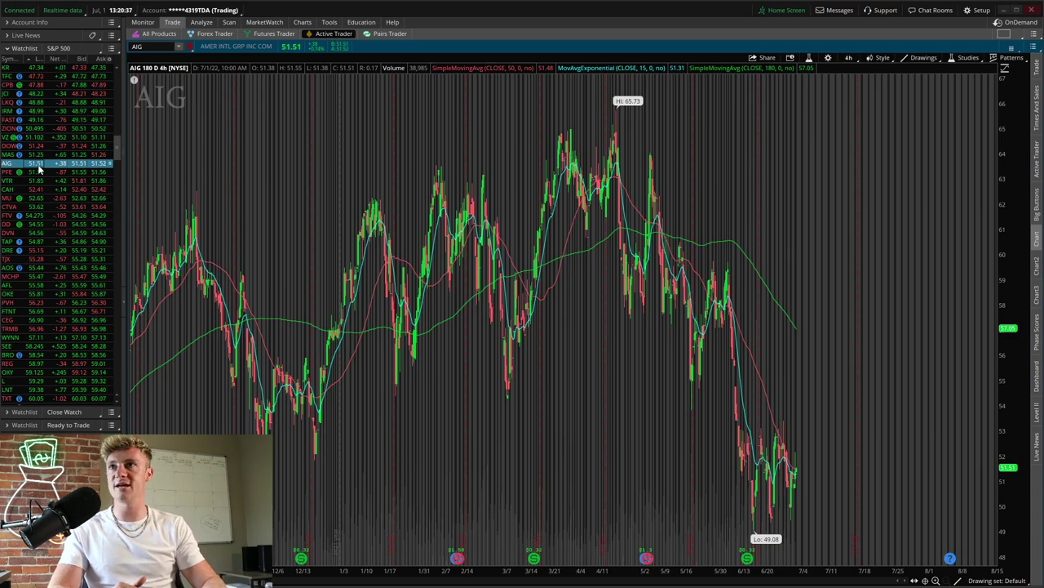
pyautogui.click(38, 169)
pyautogui.press('Down')
pyautogui.press('Down')
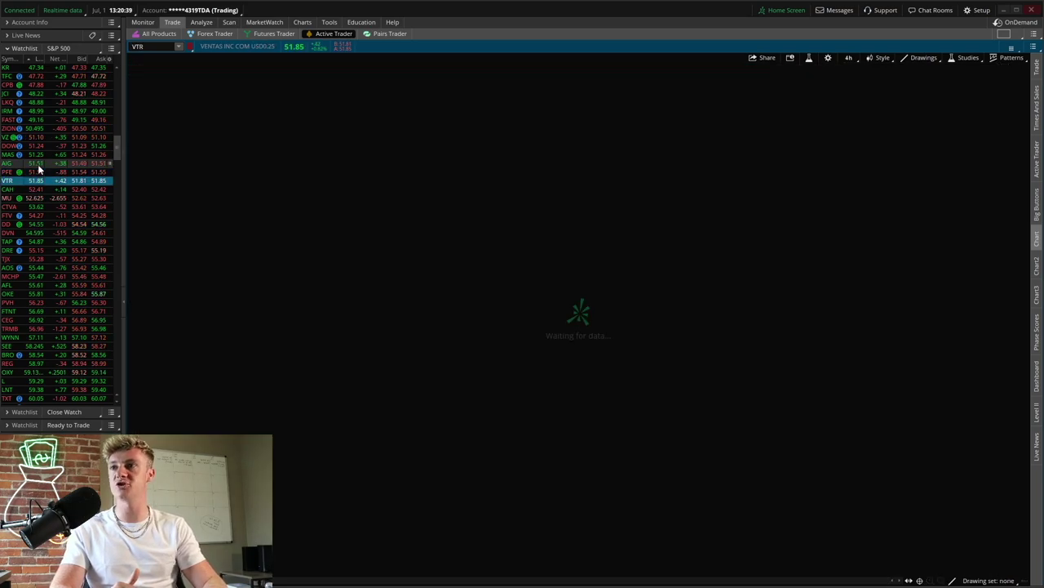
pyautogui.press('Down')
pyautogui.press('Down')
pyautogui.press('Down')
pyautogui.press('Down')
pyautogui.press('Down')
pyautogui.press('Down')
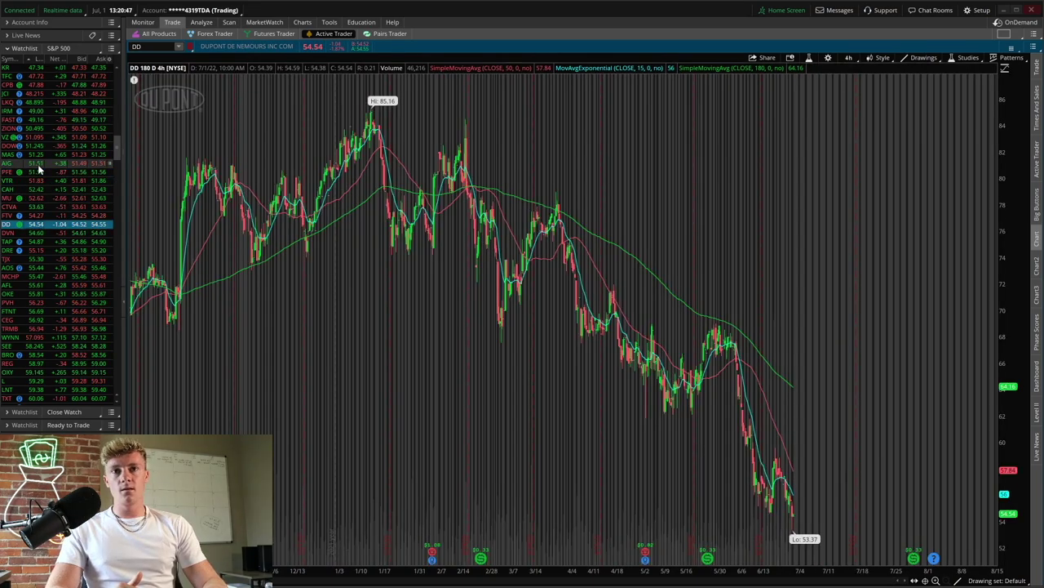
# Examine DVN's price action since its June high, both close up and over a wider time range.
pyautogui.press('Up')
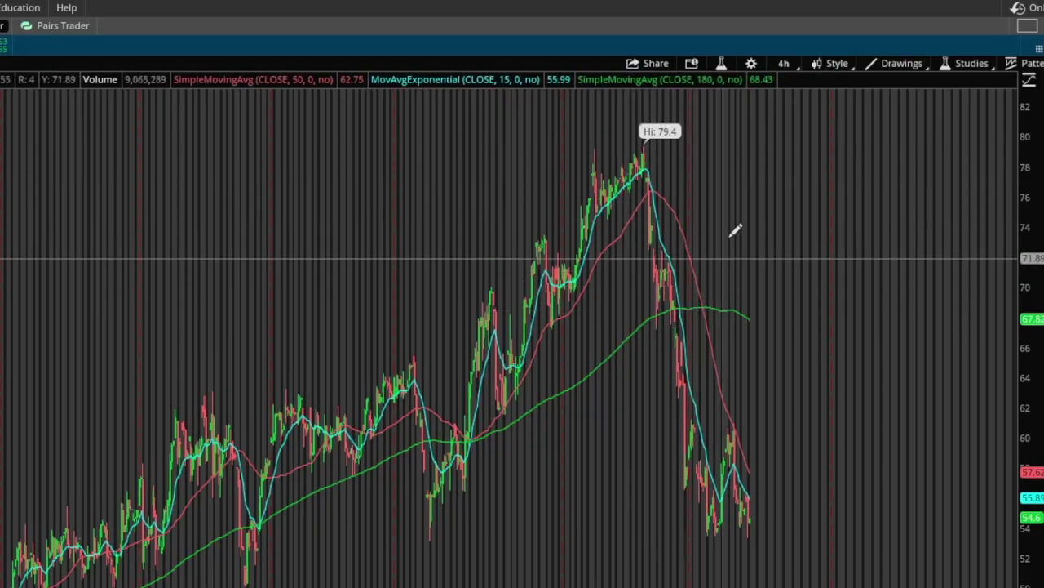
pyautogui.moveTo(34, 519); pyautogui.dragTo(779, 559)
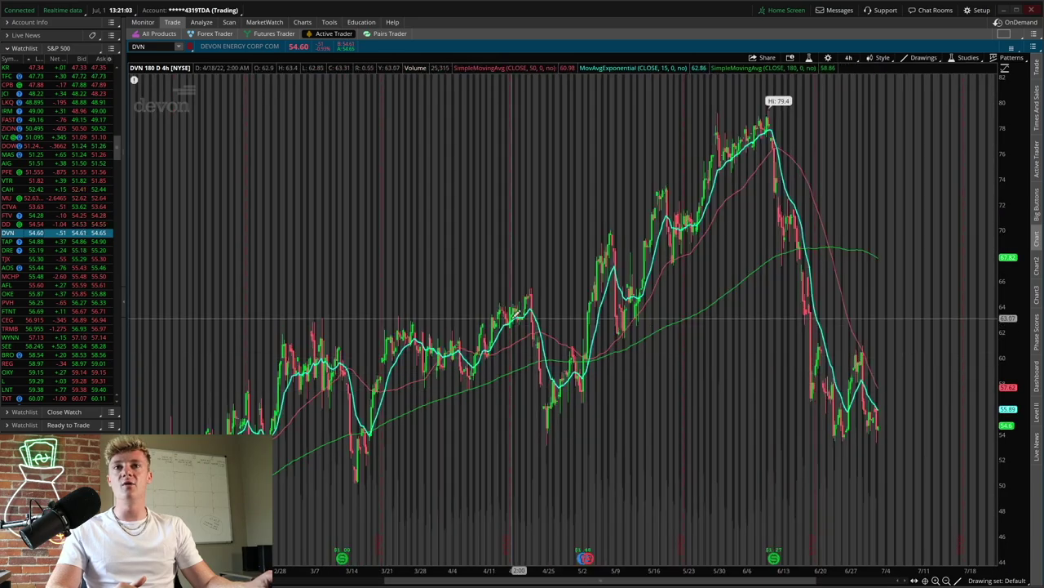
pyautogui.moveTo(149, 457); pyautogui.dragTo(940, 441)
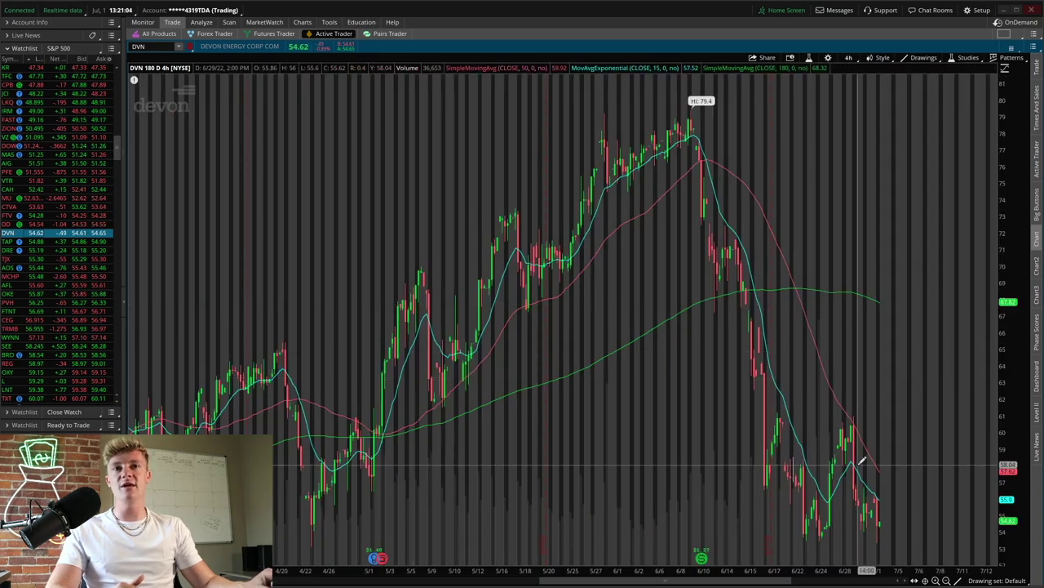
pyautogui.click(946, 580)
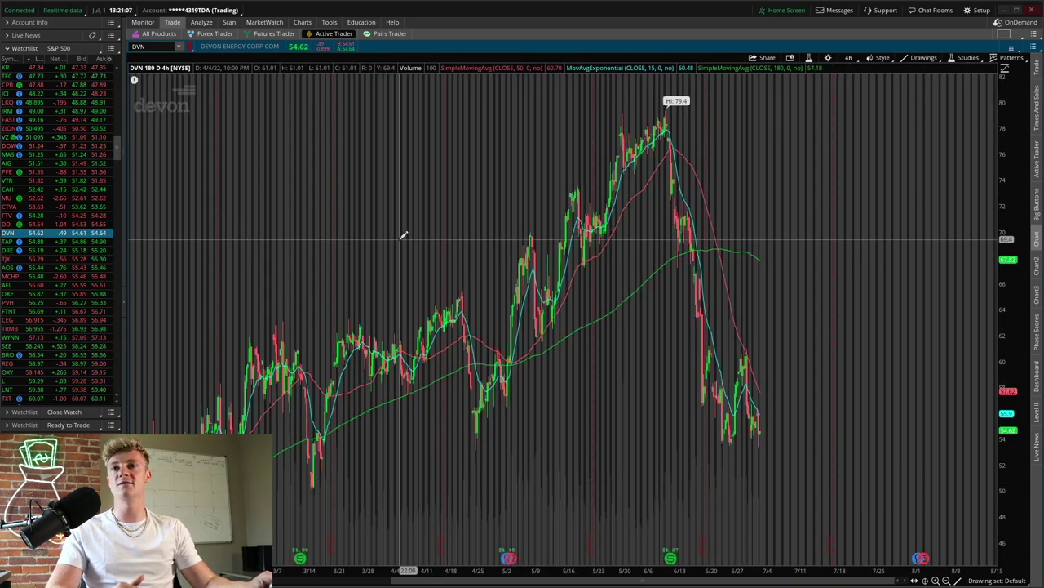
pyautogui.scroll(2, 403, 235)
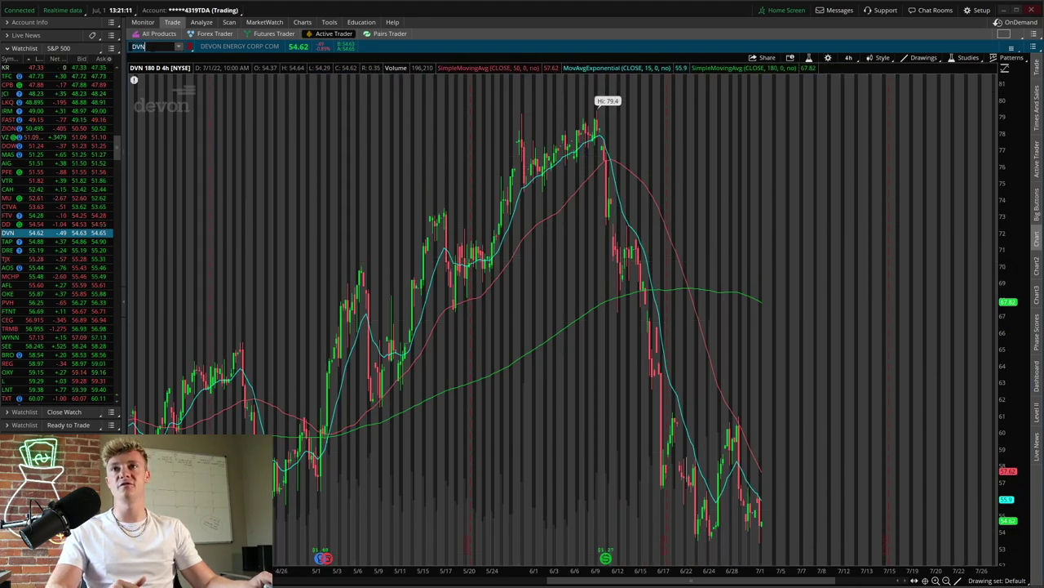
# Load the SPY chart and review its price trend over a wider time range for comparison.
pyautogui.click(155, 47)
pyautogui.write('SPY')
pyautogui.press('Return')
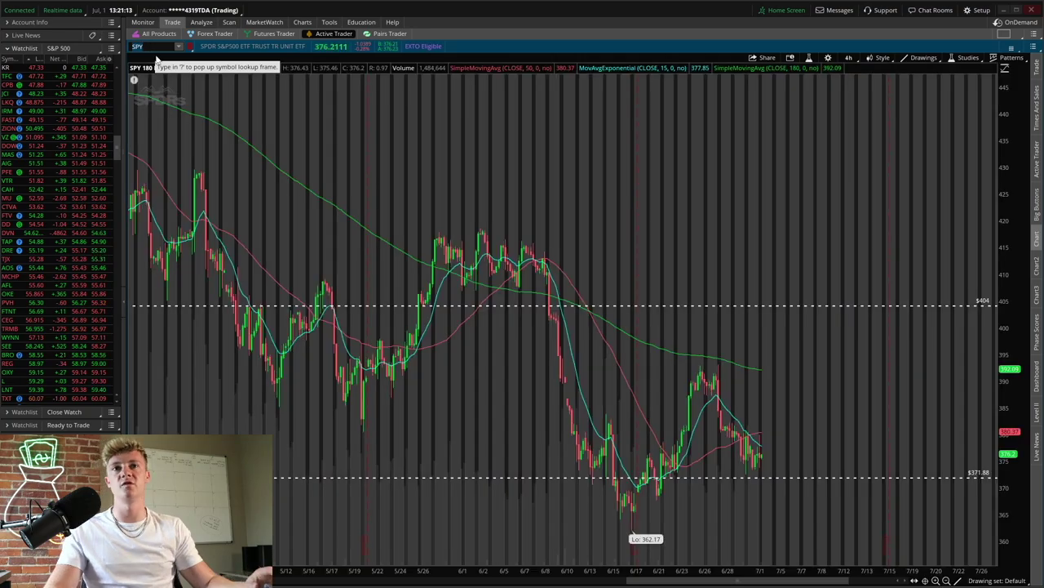
pyautogui.scroll(-3, 295, 101)
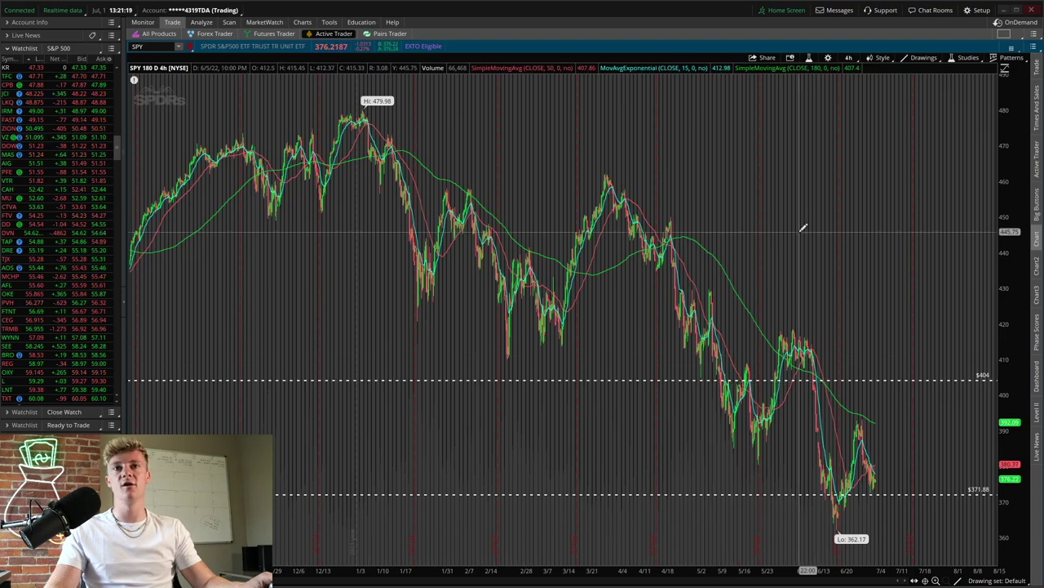
# Return to the DD chart and examine its recent decline close up and over a wider time range.
pyautogui.click(21, 224)
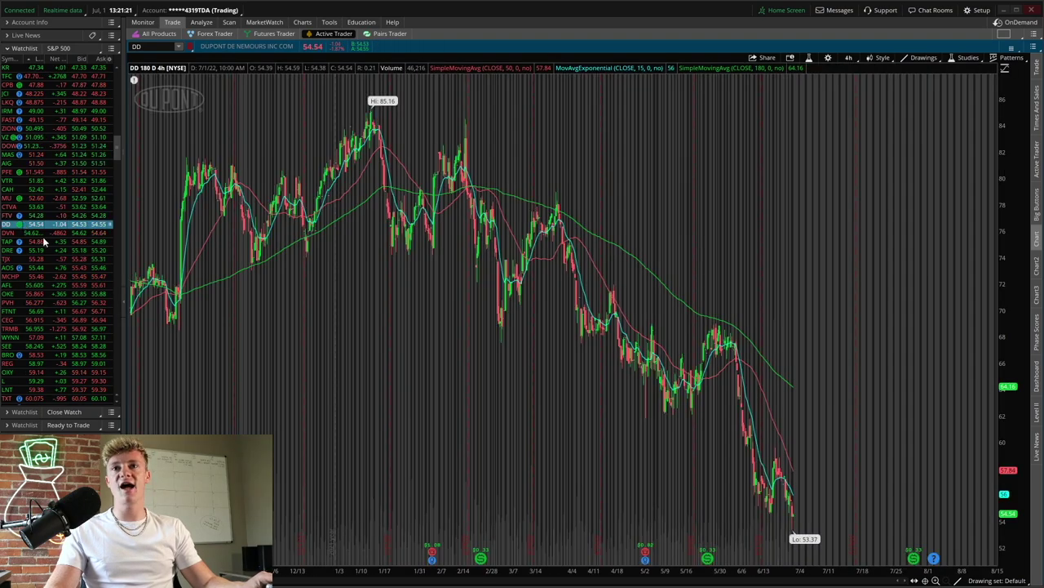
pyautogui.click(946, 580)
pyautogui.moveTo(280, 412); pyautogui.dragTo(485, 441)
pyautogui.scroll(3, 940, 499)
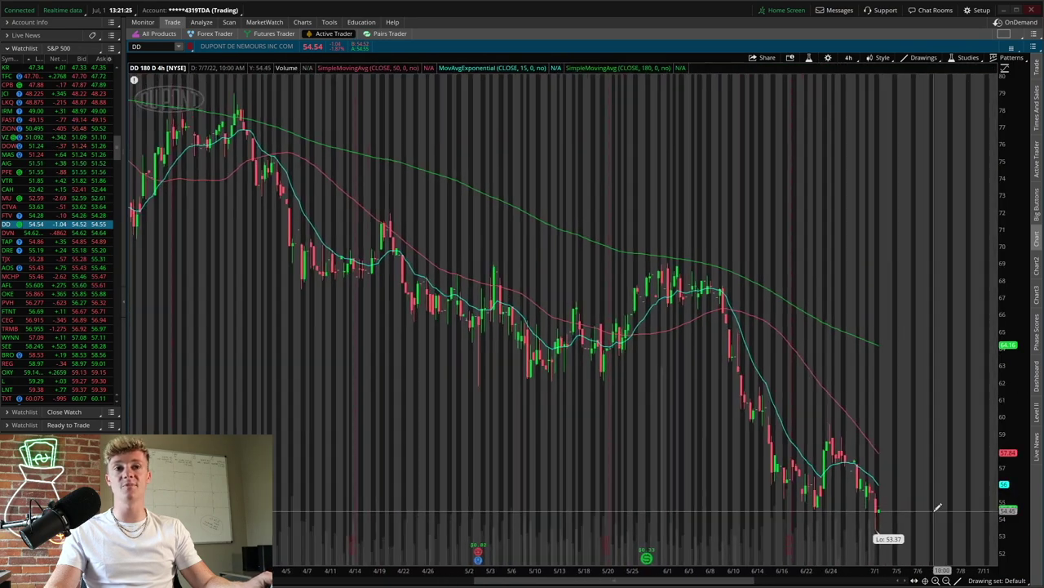
pyautogui.click(947, 580)
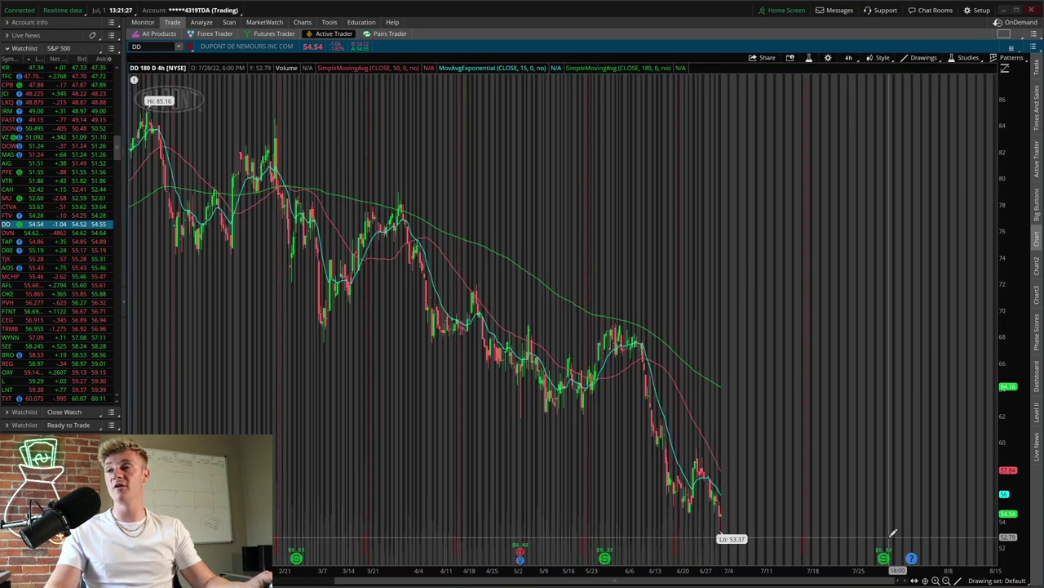
# Compare the OKE, TRMB, MCHP and TAP charts in the S&P 500 watchlist and return to DD.
pyautogui.click(49, 286)
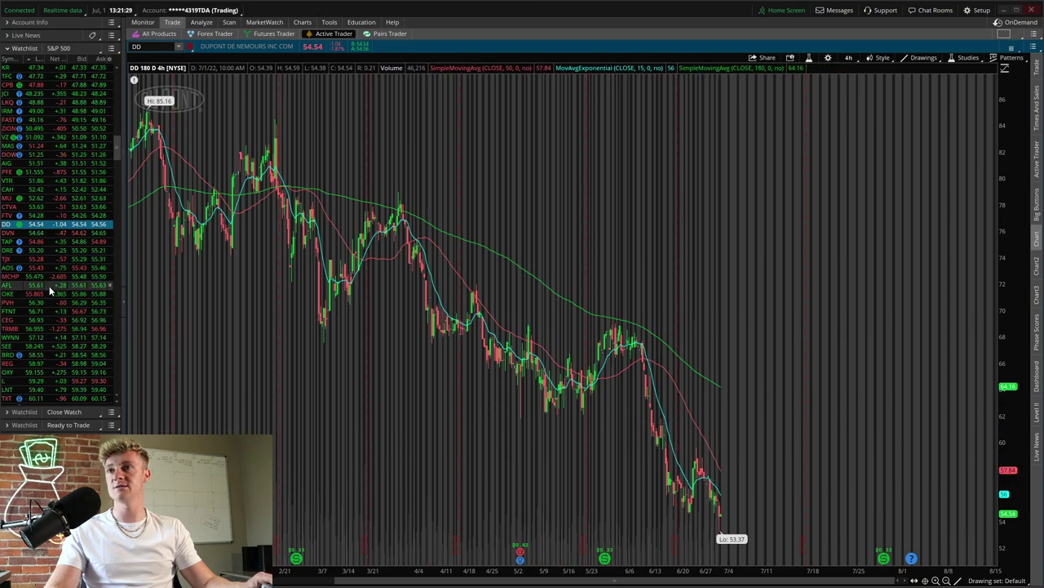
pyautogui.click(45, 291)
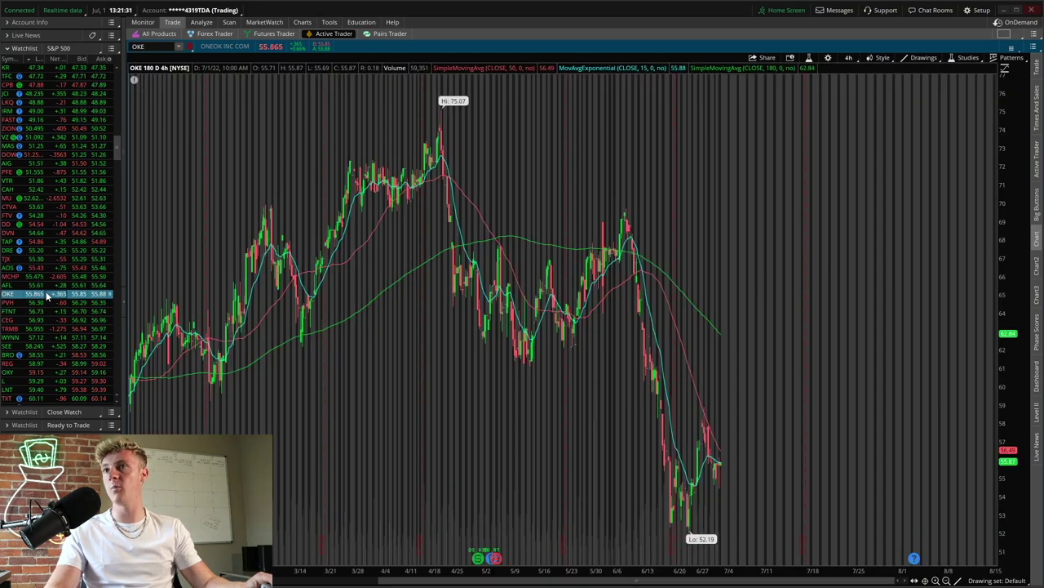
pyautogui.scroll(-1, 46, 295)
pyautogui.click(45, 295)
pyautogui.click(44, 301)
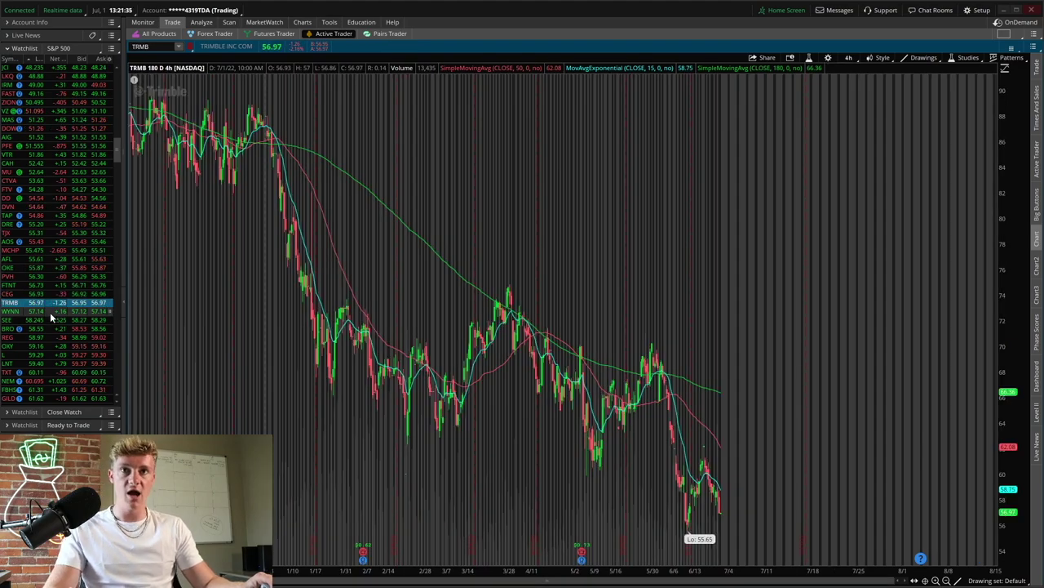
pyautogui.click(51, 267)
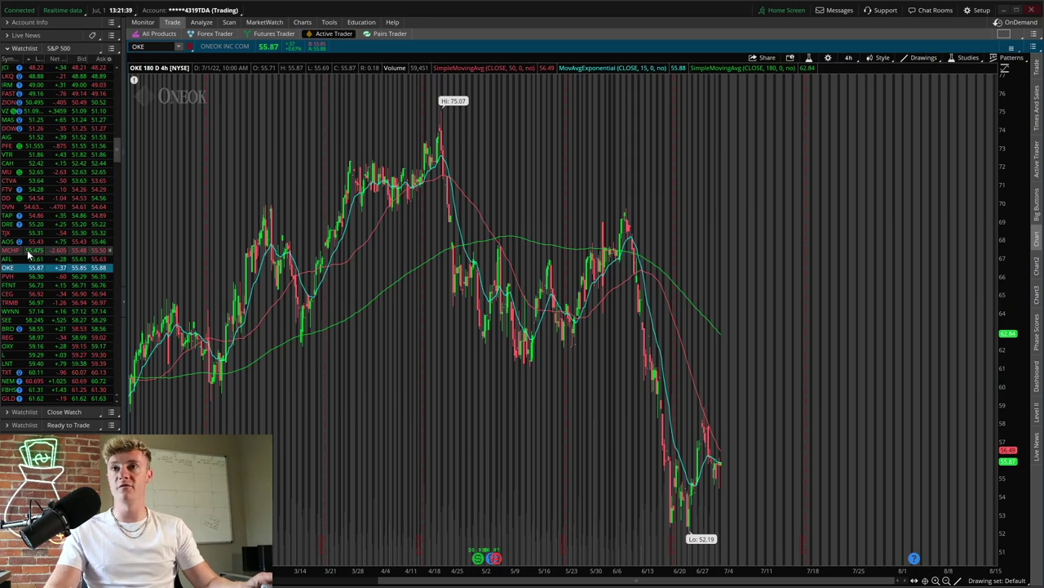
pyautogui.click(37, 250)
pyautogui.click(43, 217)
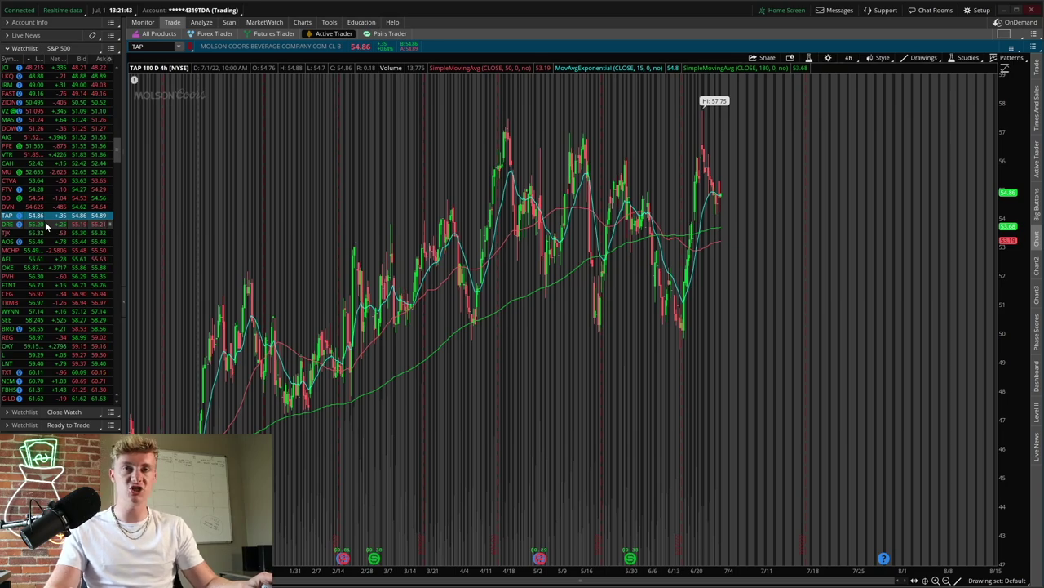
pyautogui.click(47, 201)
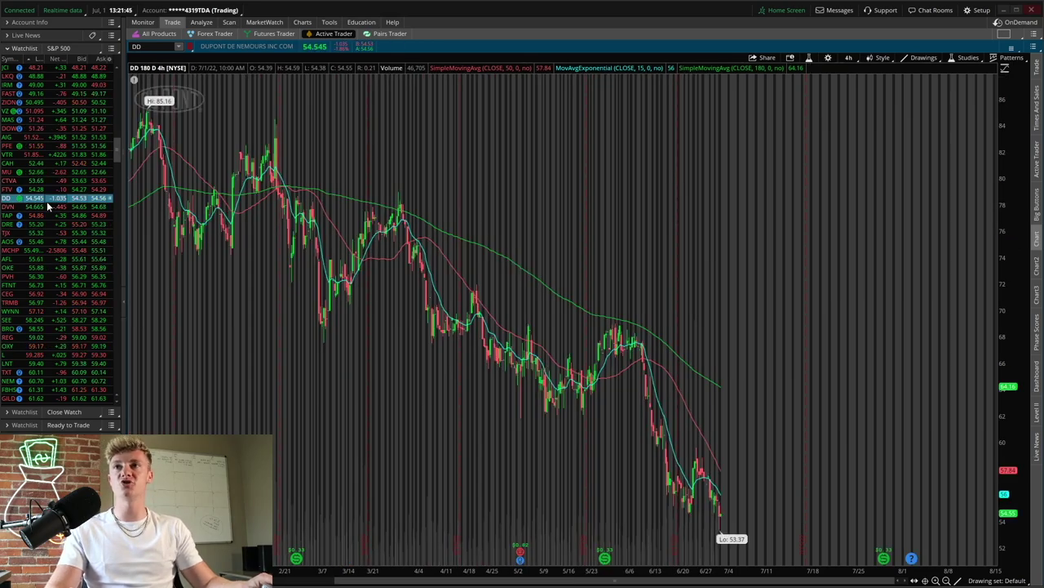
# Finish scanning the S&P 500 watchlist, switch to the NASDAQ 100 watchlist and load the ADSK chart.
pyautogui.click(53, 182)
pyautogui.click(55, 188)
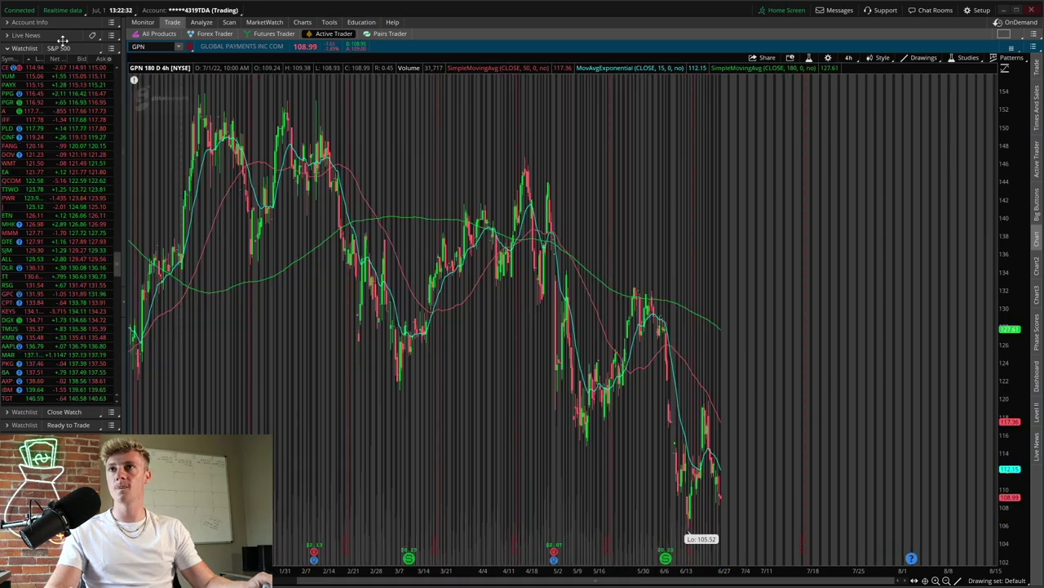
pyautogui.click(82, 48)
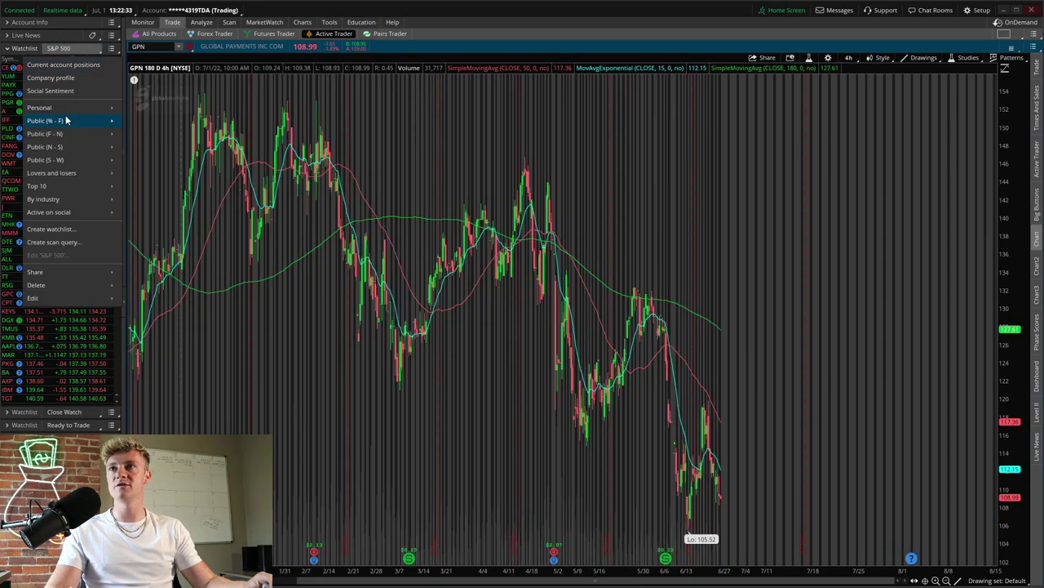
pyautogui.moveTo(86, 134)
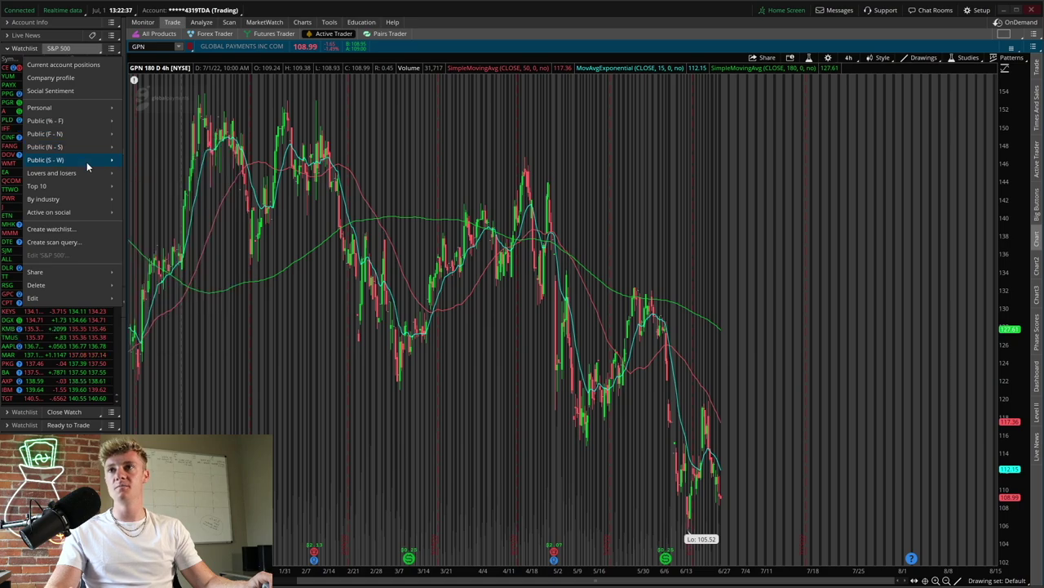
pyautogui.moveTo(89, 166)
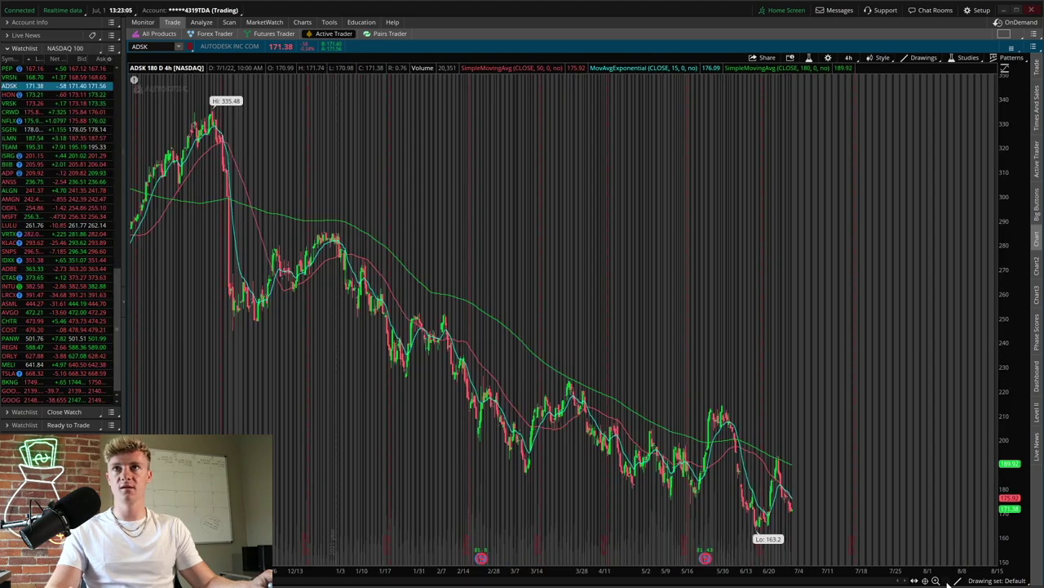
# Examine ADSK's long-term downtrend and its price action around the June low, over a wider time range and close up.
pyautogui.moveTo(275, 269)
pyautogui.mouseDown()
pyautogui.moveTo(350, 327)
pyautogui.moveTo(848, 400)
pyautogui.mouseUp()
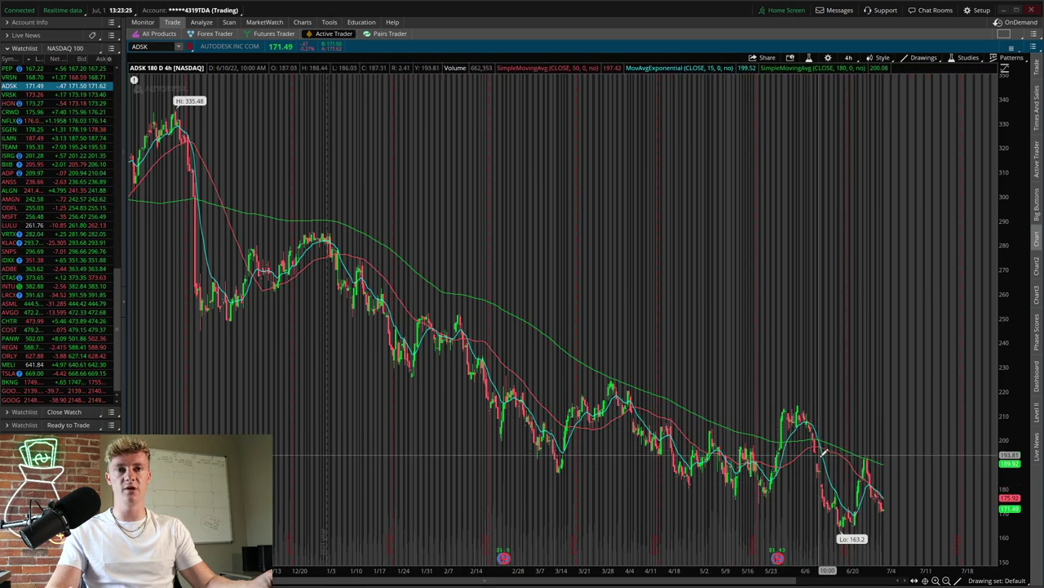
pyautogui.moveTo(821, 536); pyautogui.dragTo(869, 532)
pyautogui.scroll(1, 552, 501)
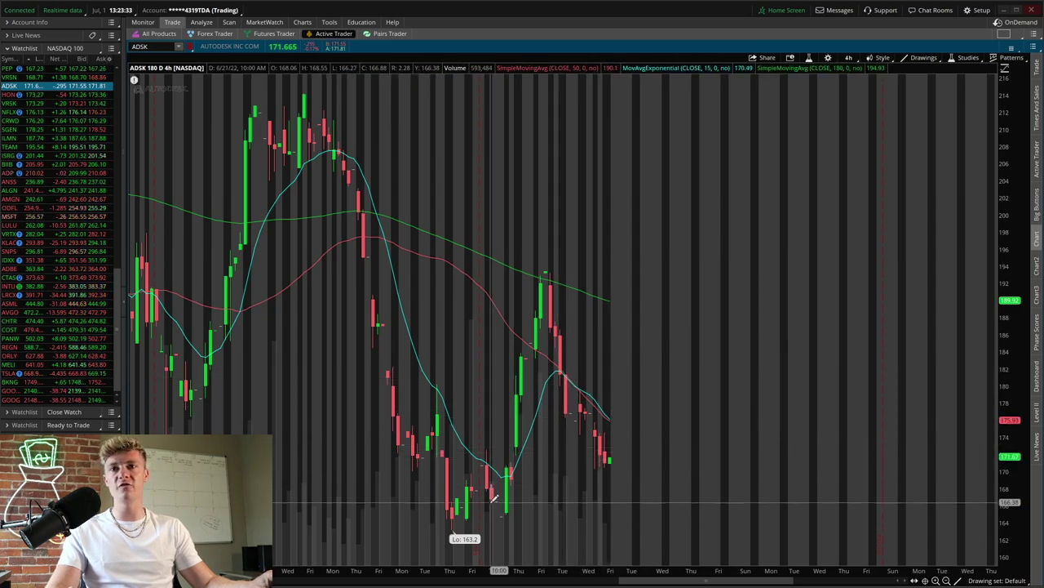
pyautogui.click(947, 579)
pyautogui.click(946, 580)
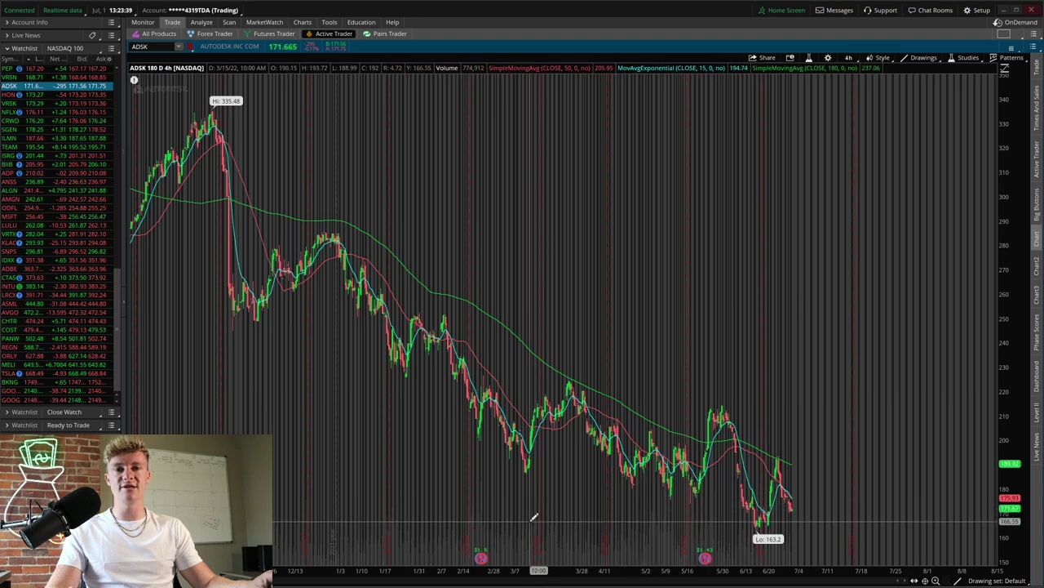
pyautogui.scroll(3, 489, 498)
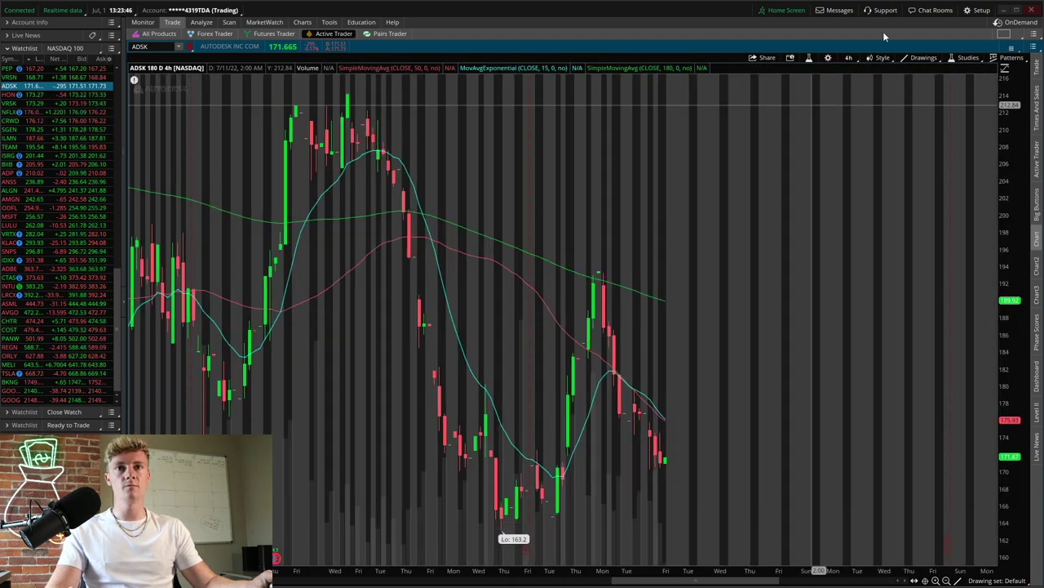
# Draw a horizontal price level at about $163.07, just beneath ADSK's June low.
pyautogui.click(952, 60)
pyautogui.click(924, 58)
pyautogui.moveTo(897, 129)
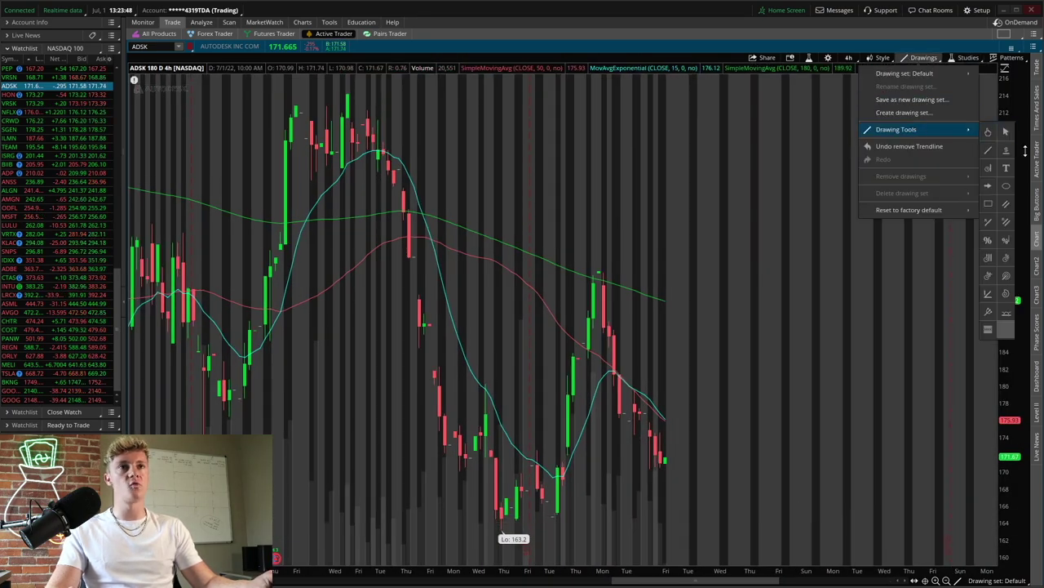
pyautogui.click(1009, 151)
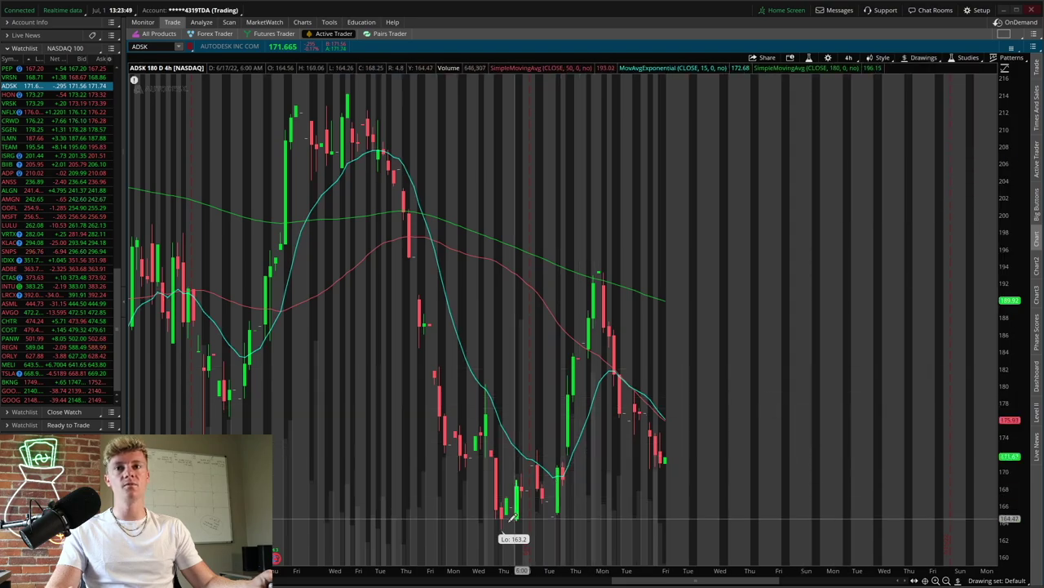
pyautogui.click(469, 529)
# Draw a steep trendline just after ADSK's latest candle, from about the current price down to the $163.07 level.
pyautogui.click(924, 58)
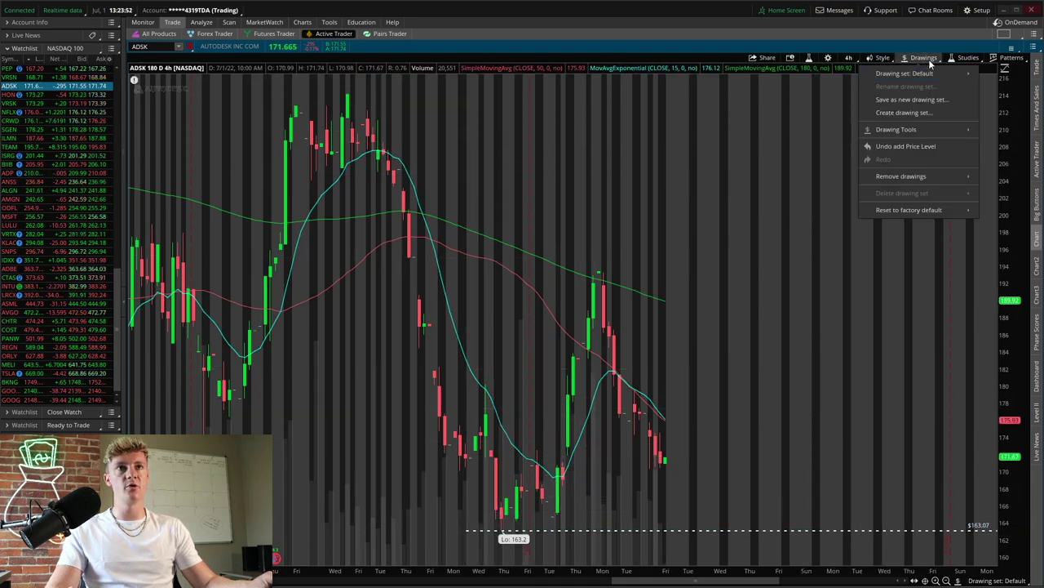
pyautogui.moveTo(928, 131)
pyautogui.click(991, 152)
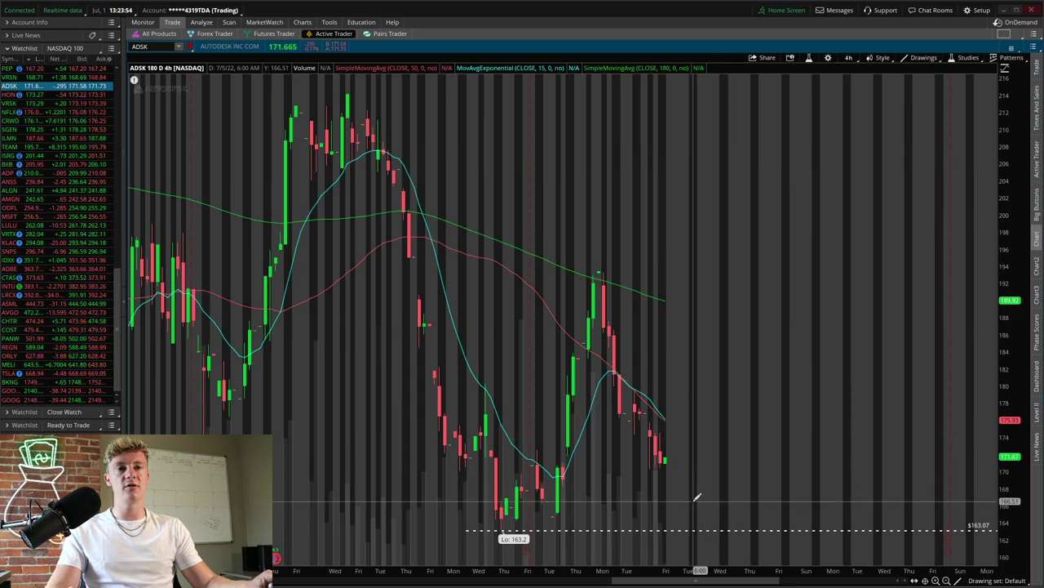
pyautogui.click(689, 456)
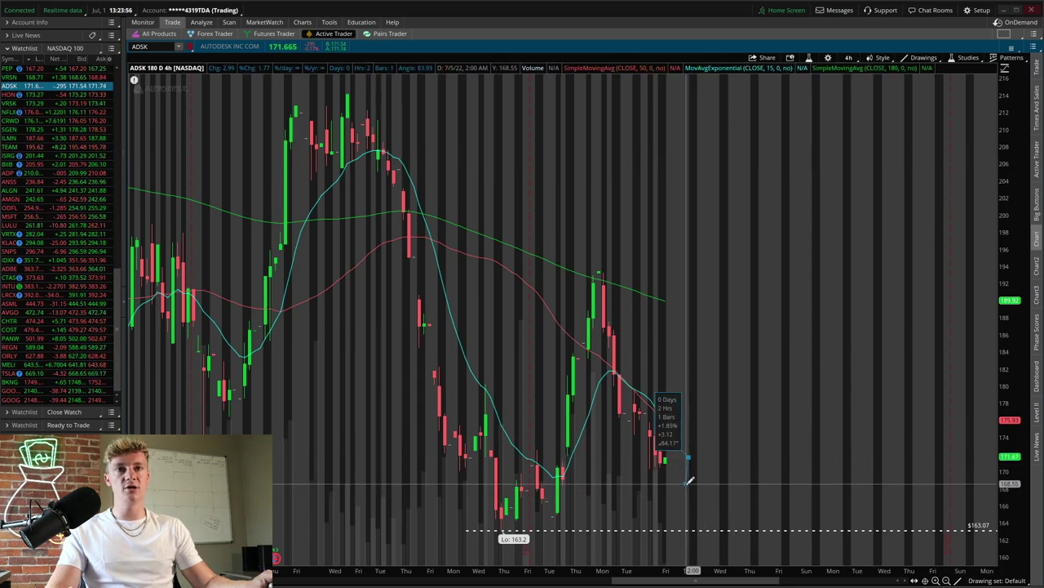
pyautogui.click(693, 527)
# Remove the steep trendline beside ADSK's latest candle, keeping the horizontal price level.
pyautogui.rightClick(695, 519)
pyautogui.click(690, 485)
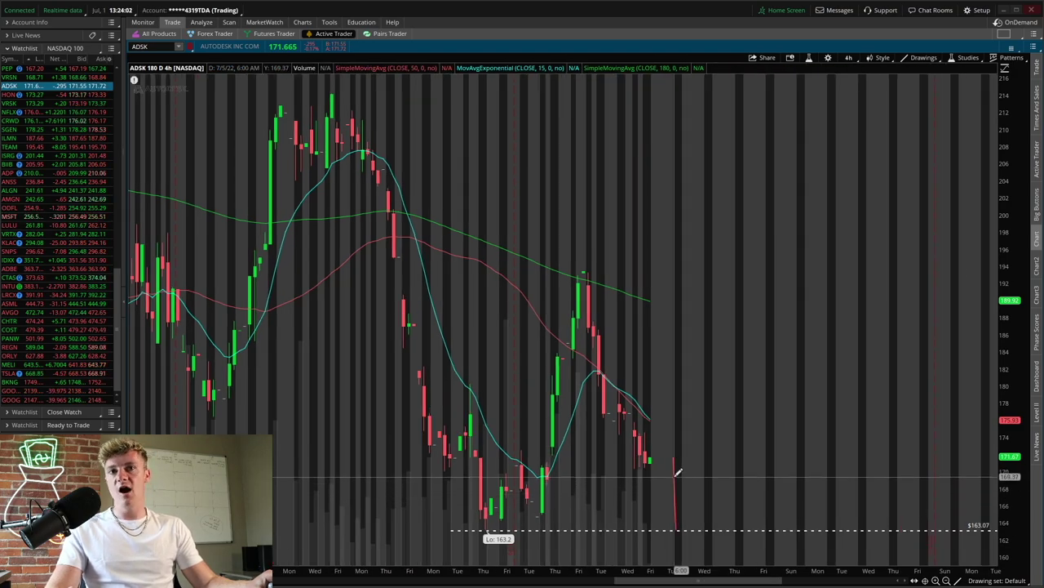
pyautogui.rightClick(677, 471)
pyautogui.click(729, 397)
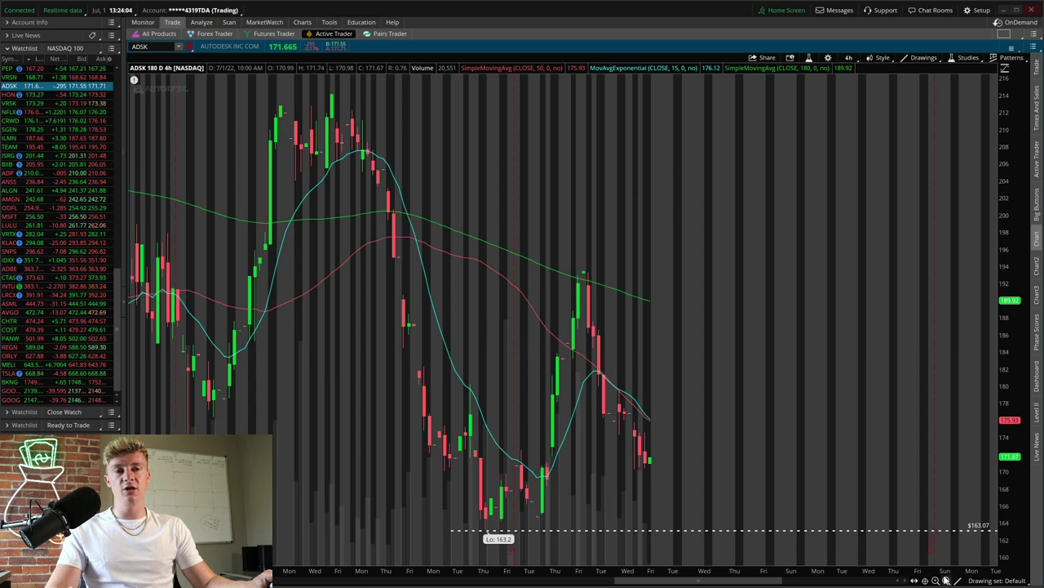
# Review ADSK's recent decline against the marked price level over a wider time range and close up.
pyautogui.click(947, 579)
pyautogui.click(946, 579)
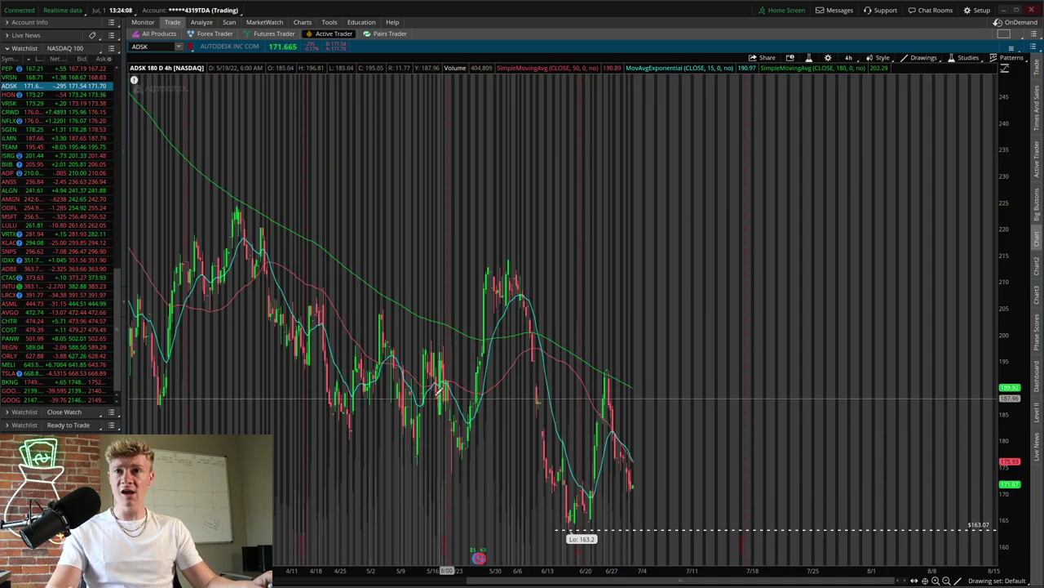
pyautogui.scroll(2, 830, 508)
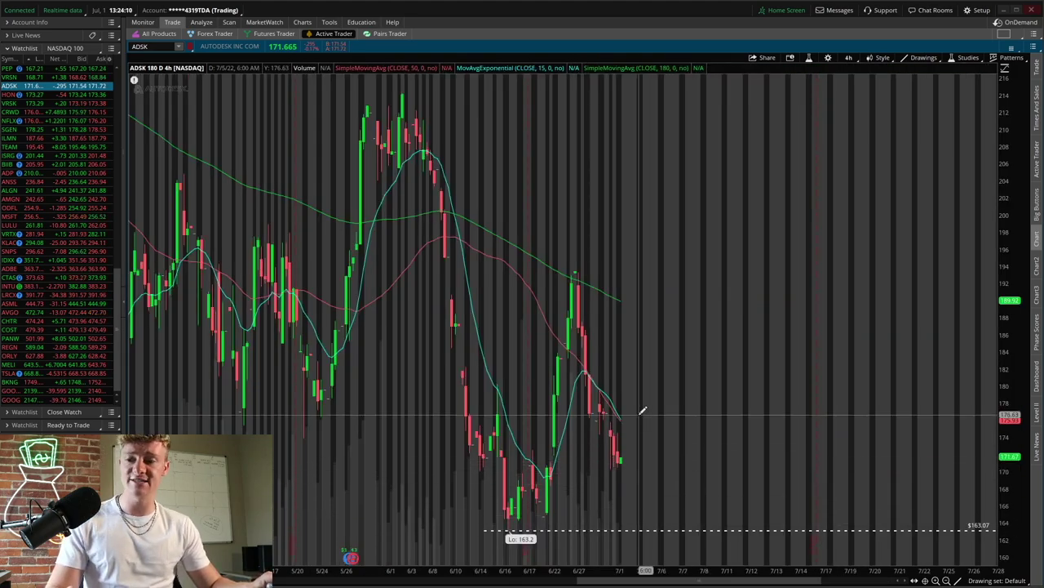